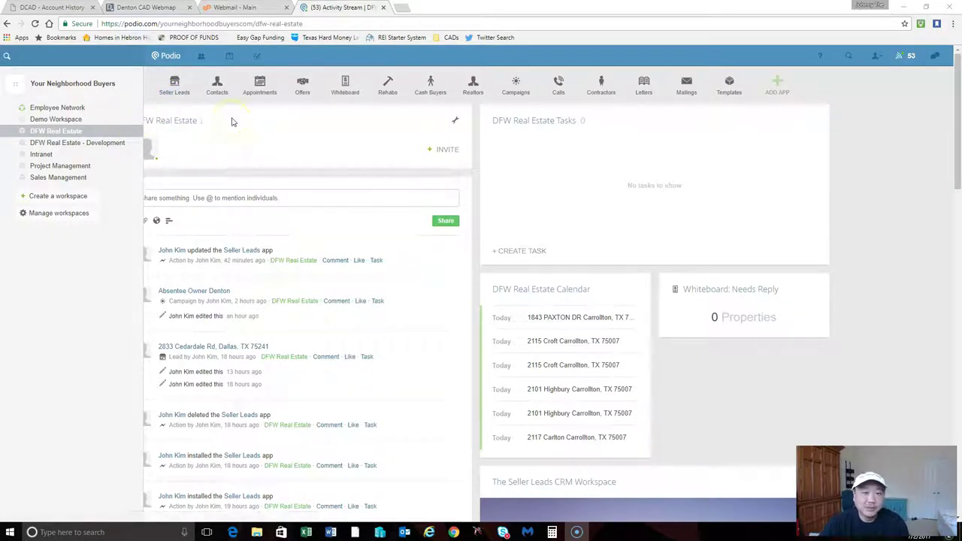
Step: Preview the Seller Leads app description and check the property spreadsheet, then return to the workspace
{"action": "left_click", "coordinate": [184, 84]}
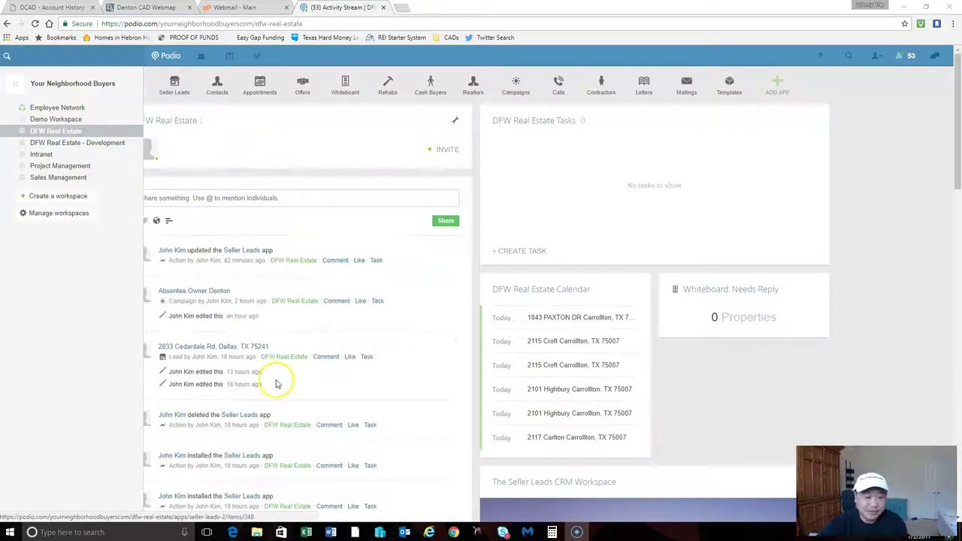
{"action": "left_click", "coordinate": [306, 532]}
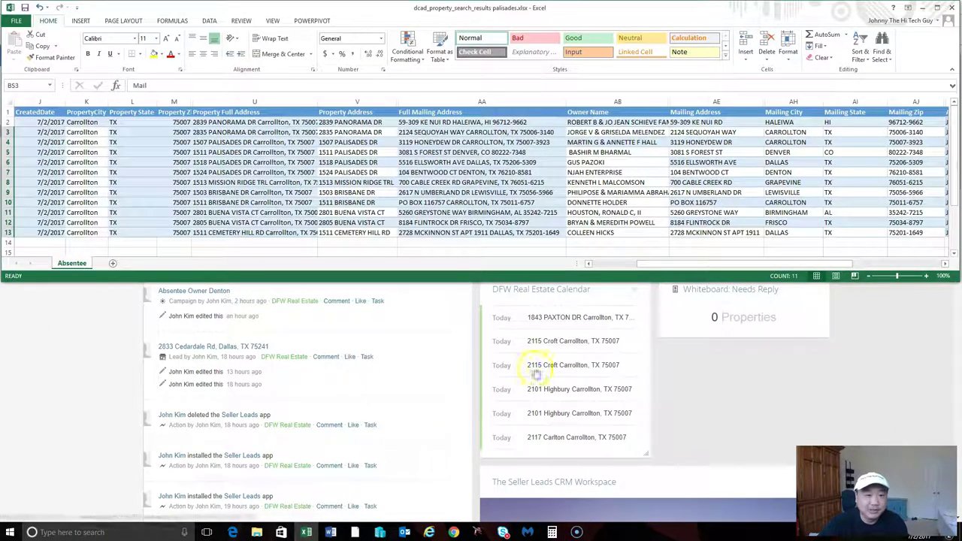
{"action": "mouse_move", "coordinate": [652, 264]}
{"action": "left_mouse_down"}
{"action": "mouse_move", "coordinate": [729, 259]}
{"action": "mouse_move", "coordinate": [649, 269]}
{"action": "mouse_move", "coordinate": [644, 259]}
{"action": "left_mouse_up"}
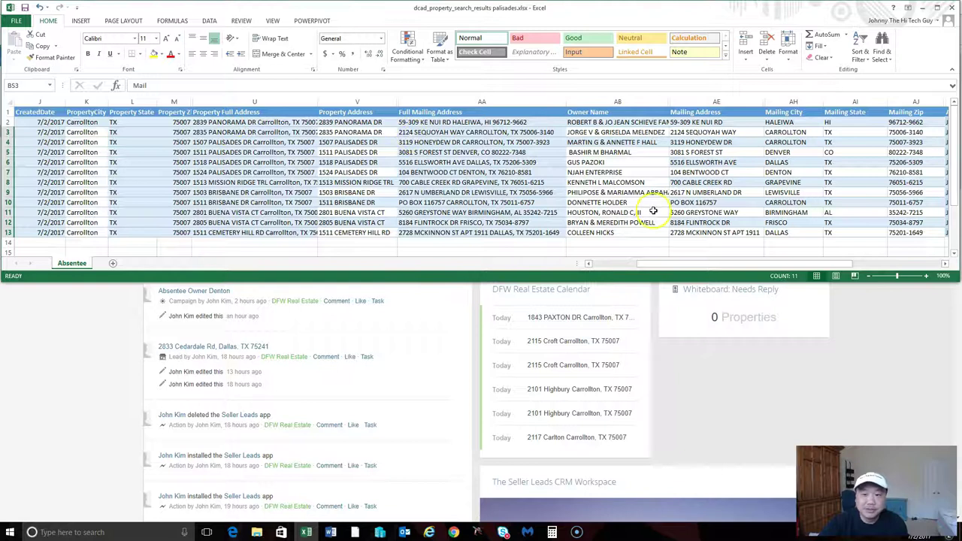
{"action": "left_click", "coordinate": [113, 336]}
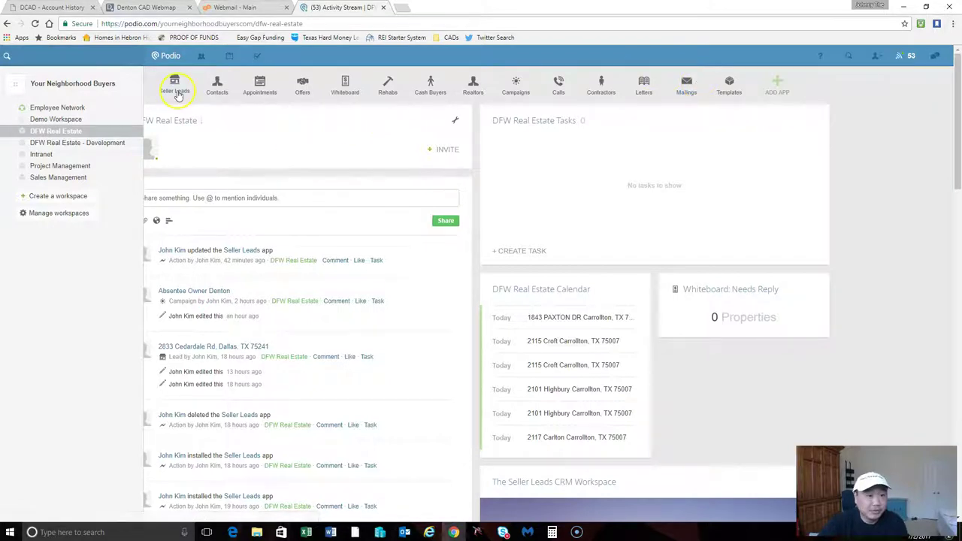
Step: Open Seller Leads with its 501 leads and choose Excel Import from the wrench menu
{"action": "left_click", "coordinate": [213, 90]}
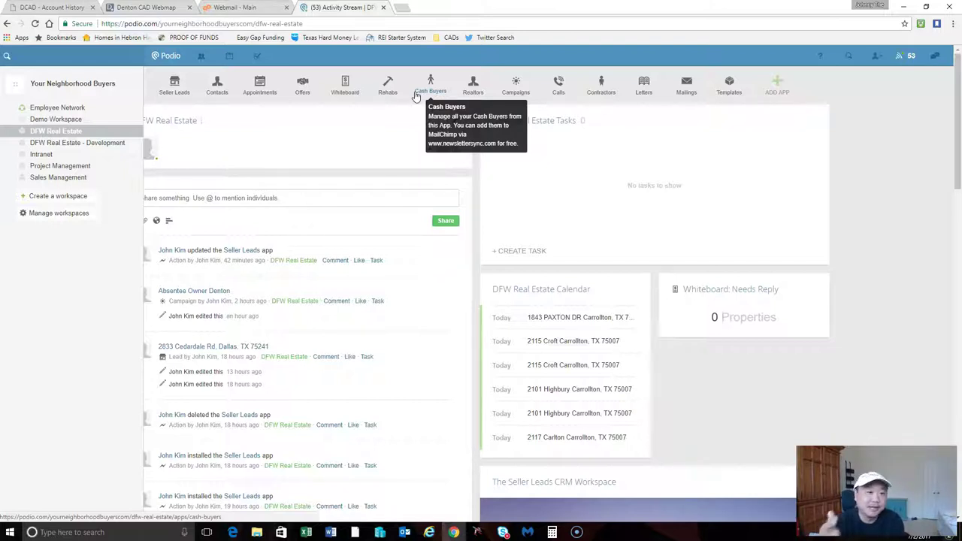
{"action": "left_click", "coordinate": [175, 89]}
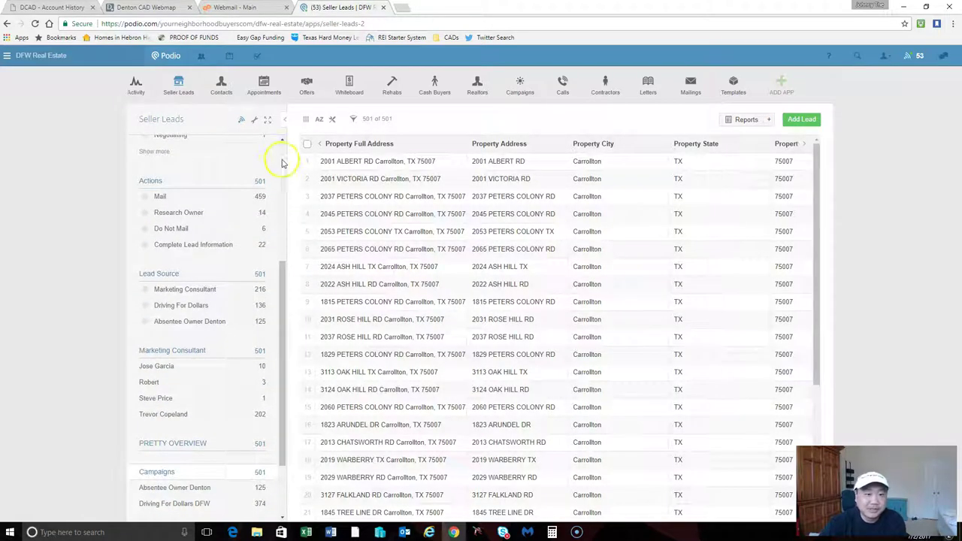
{"action": "left_click", "coordinate": [811, 118]}
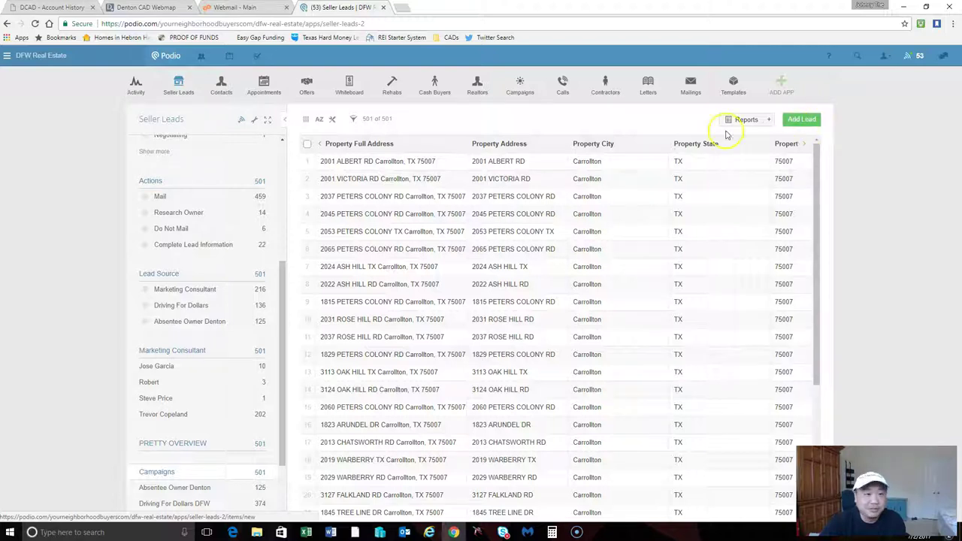
{"action": "left_click", "coordinate": [255, 122]}
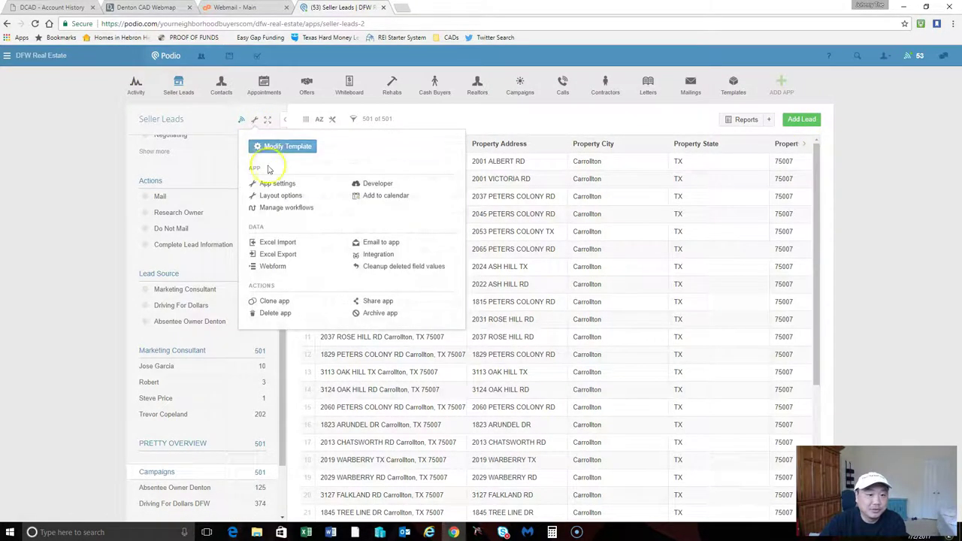
{"action": "left_click", "coordinate": [279, 243]}
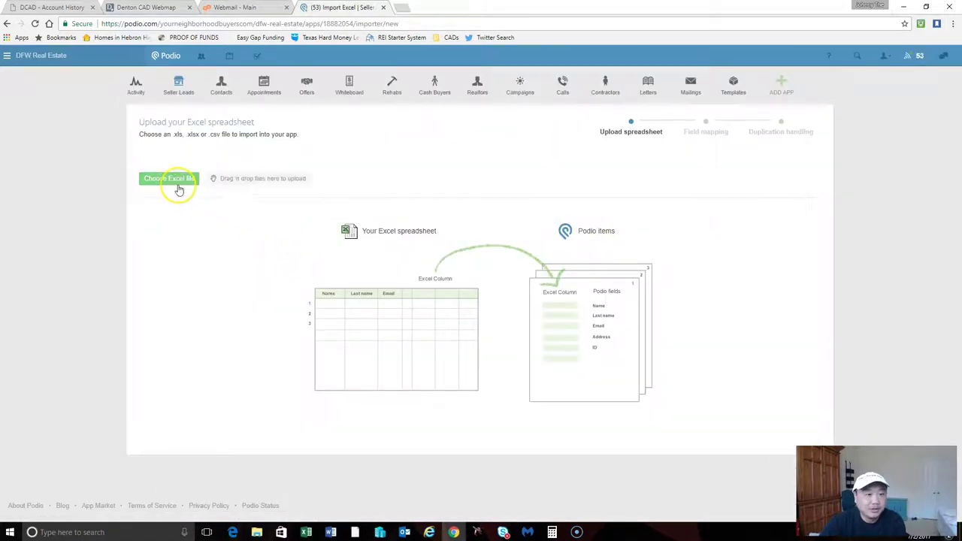
Step: Upload dcad_property_search_results palisades.xlsx from the computer to the Seller Leads importer
{"action": "left_click", "coordinate": [178, 184]}
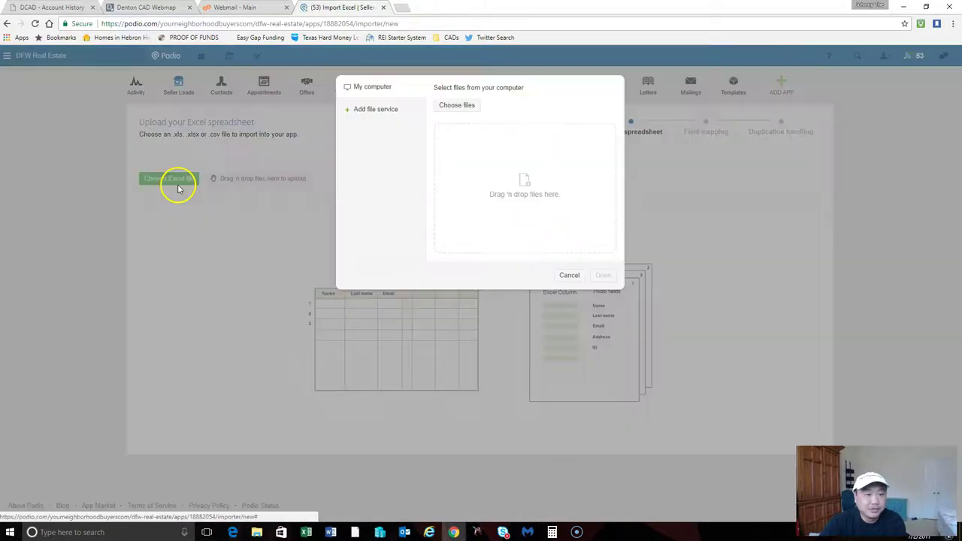
{"action": "left_click", "coordinate": [454, 109]}
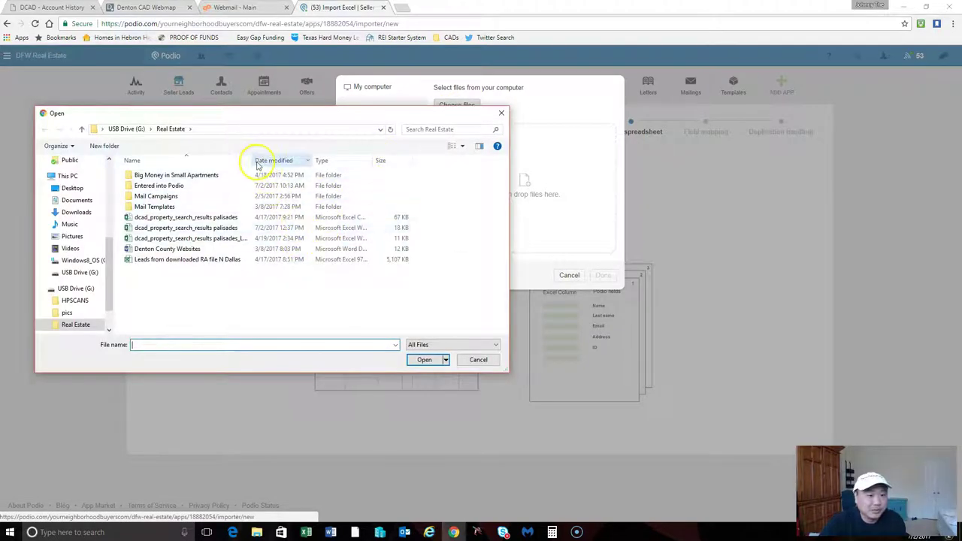
{"action": "left_click_drag", "start_coordinate": [251, 161], "coordinate": [260, 160]}
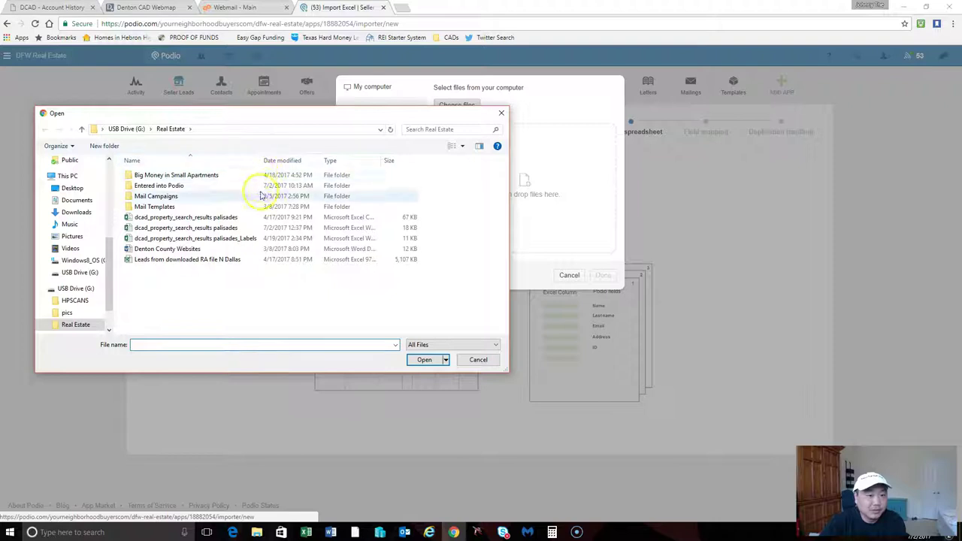
{"action": "double_click", "coordinate": [239, 229]}
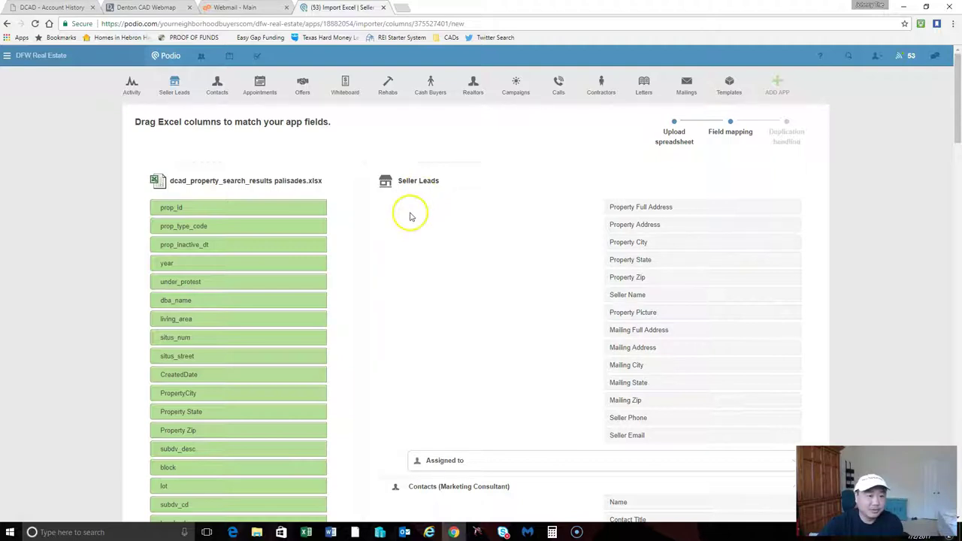
Step: Map Property Full Address, Property Address, PropertyCity, Property State and Property Zip onto their Seller Leads fields
{"action": "scroll", "coordinate": [342, 265], "scroll_direction": "down", "scroll_amount": 6}
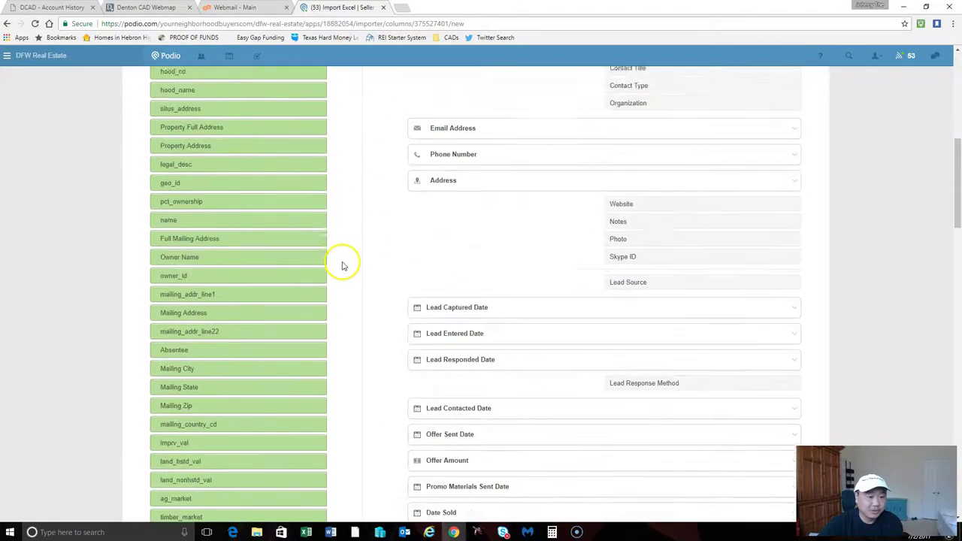
{"action": "scroll", "coordinate": [342, 266], "scroll_direction": "down", "scroll_amount": 9}
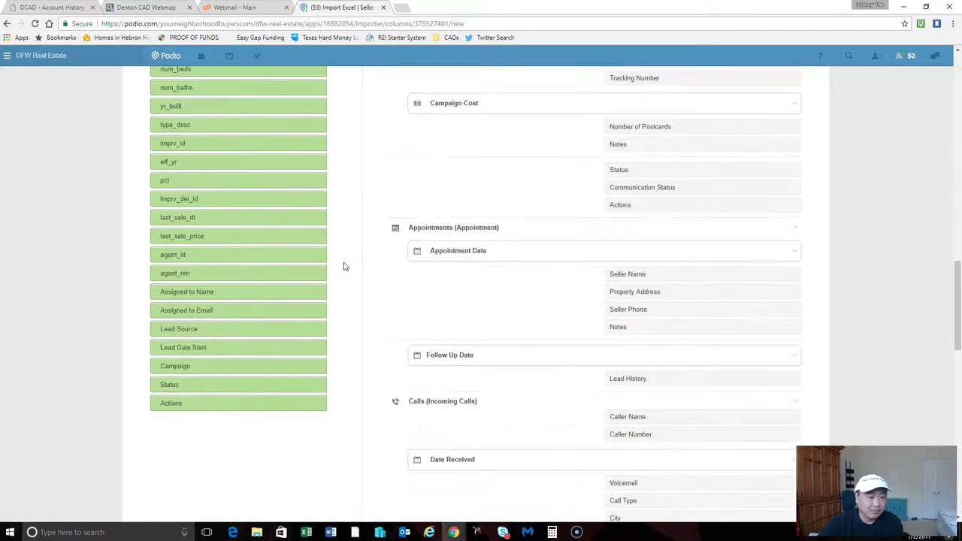
{"action": "scroll", "coordinate": [343, 265], "scroll_direction": "up", "scroll_amount": 15}
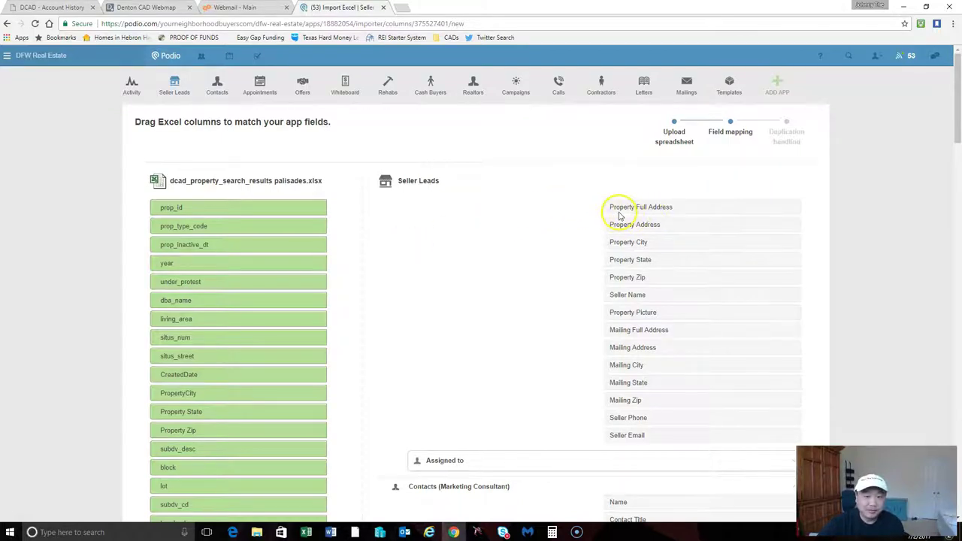
{"action": "scroll", "coordinate": [291, 378], "scroll_direction": "down", "scroll_amount": 1}
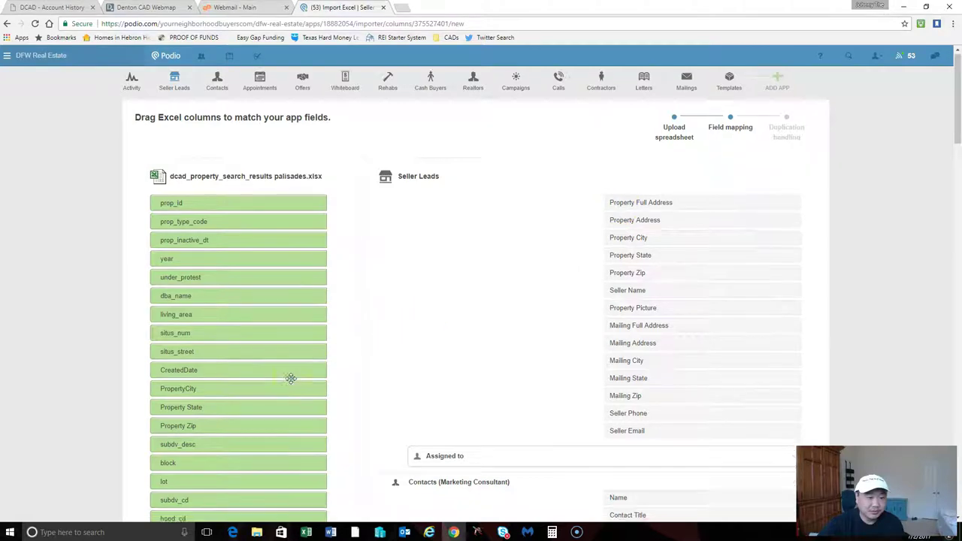
{"action": "scroll", "coordinate": [290, 378], "scroll_direction": "down", "scroll_amount": 2}
{"action": "left_click_drag", "start_coordinate": [267, 430], "coordinate": [496, 208]}
{"action": "scroll", "coordinate": [338, 322], "scroll_direction": "down", "scroll_amount": 1}
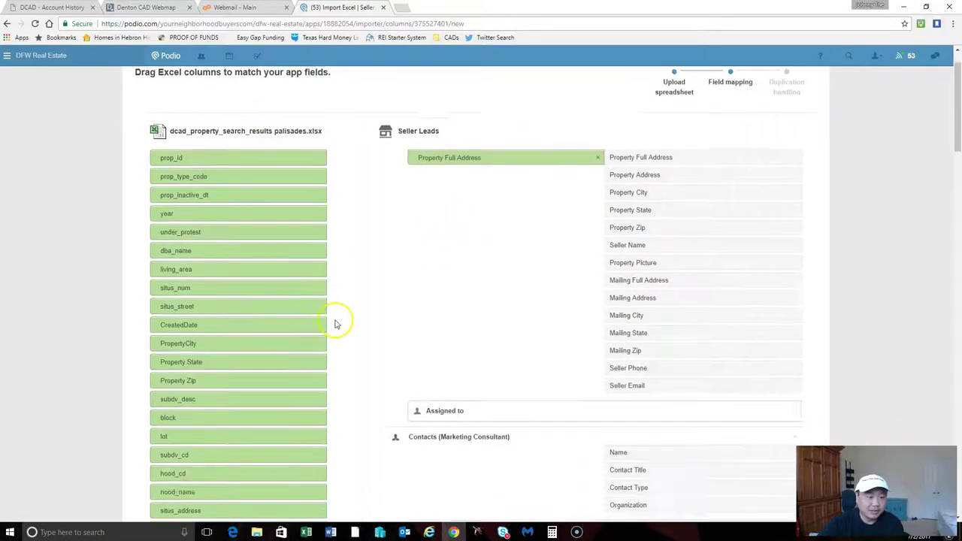
{"action": "scroll", "coordinate": [335, 324], "scroll_direction": "down", "scroll_amount": 2}
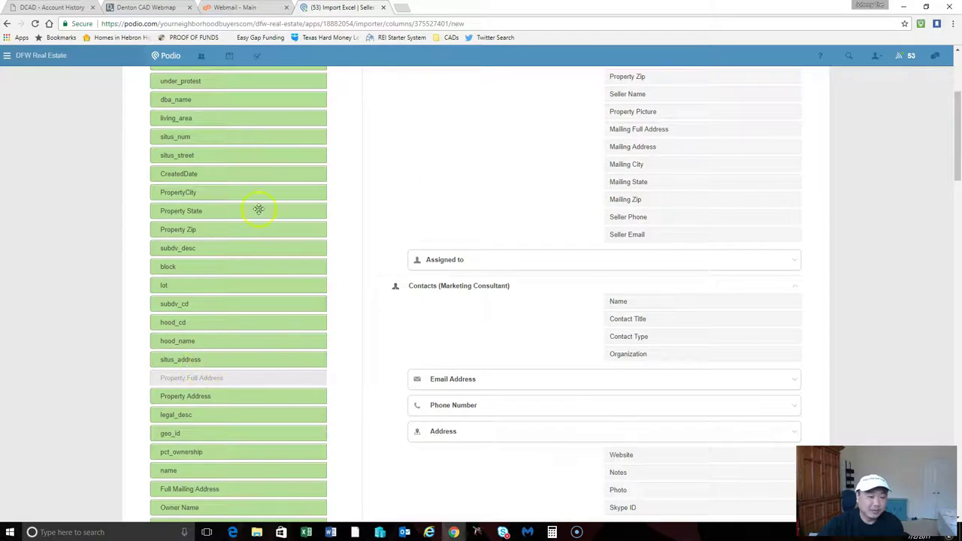
{"action": "left_click_drag", "start_coordinate": [254, 397], "coordinate": [499, 232]}
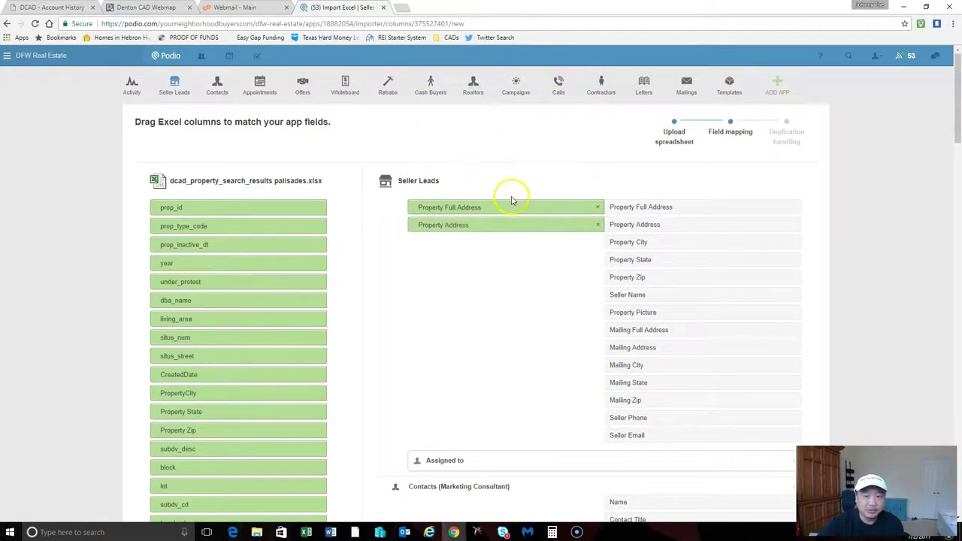
{"action": "left_click_drag", "start_coordinate": [228, 393], "coordinate": [447, 243]}
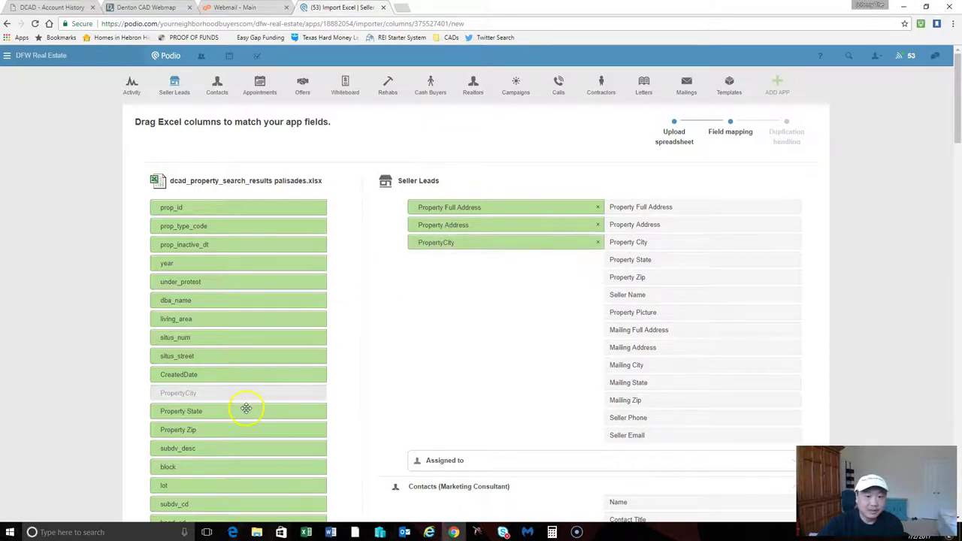
{"action": "left_click_drag", "start_coordinate": [247, 409], "coordinate": [498, 259]}
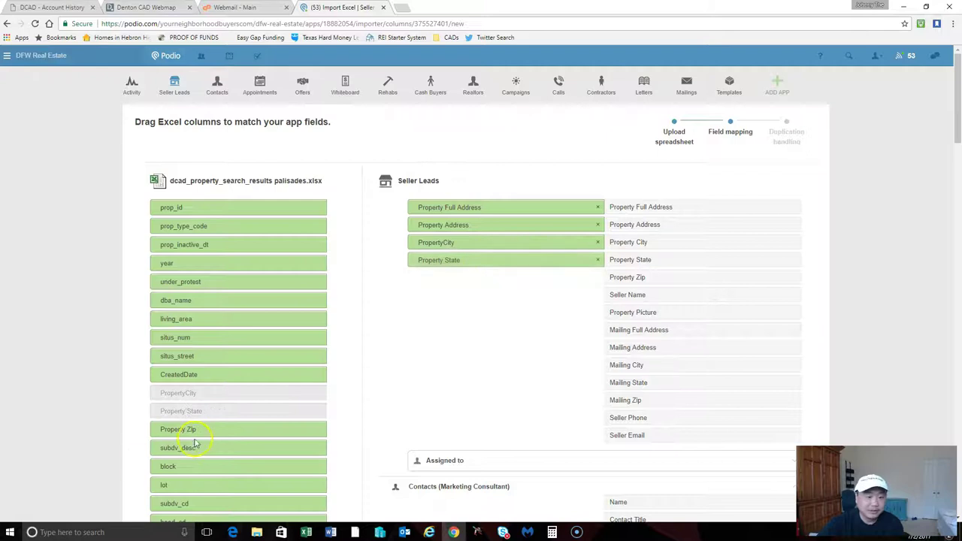
{"action": "left_click_drag", "start_coordinate": [193, 429], "coordinate": [432, 287]}
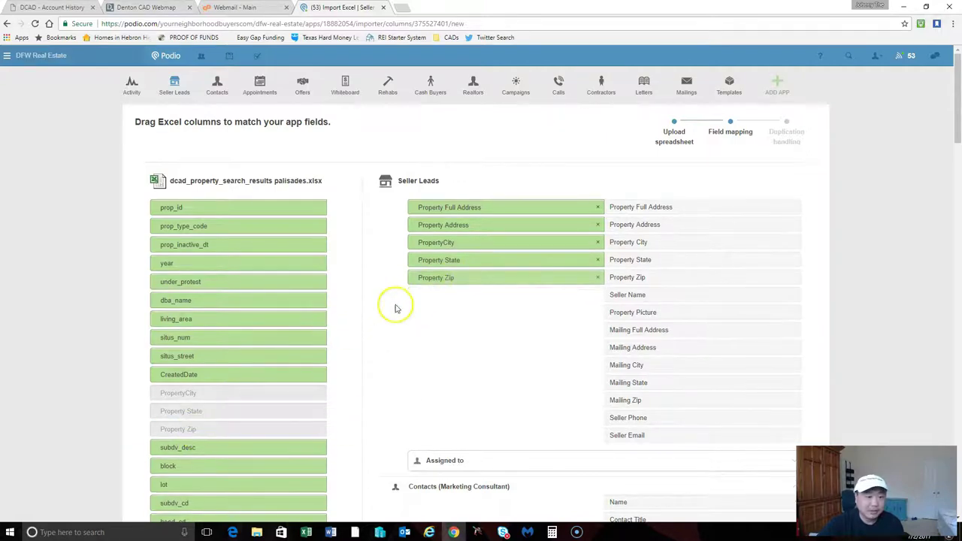
Step: Map the Owner Name column onto its matching Seller Leads field
{"action": "scroll", "coordinate": [375, 314], "scroll_direction": "down", "scroll_amount": 2}
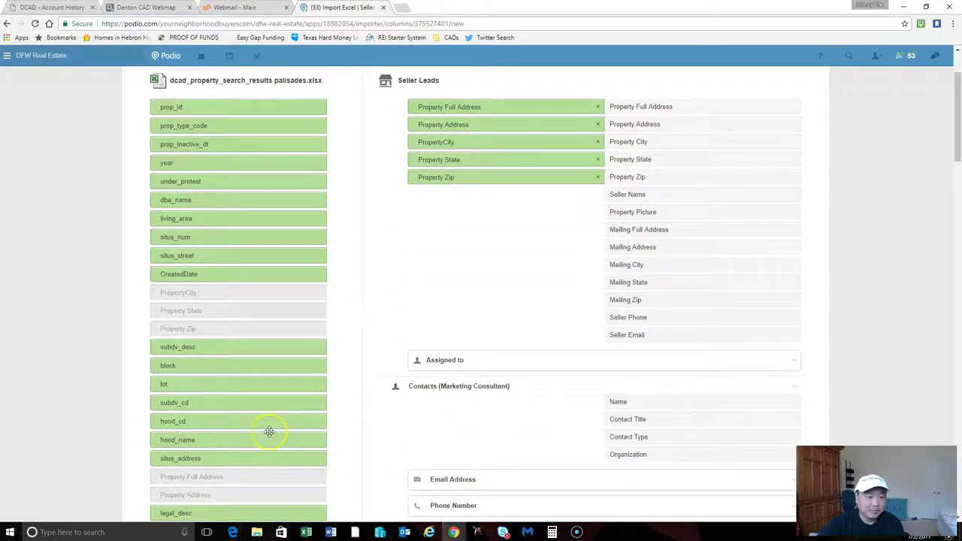
{"action": "scroll", "coordinate": [269, 431], "scroll_direction": "down", "scroll_amount": 2}
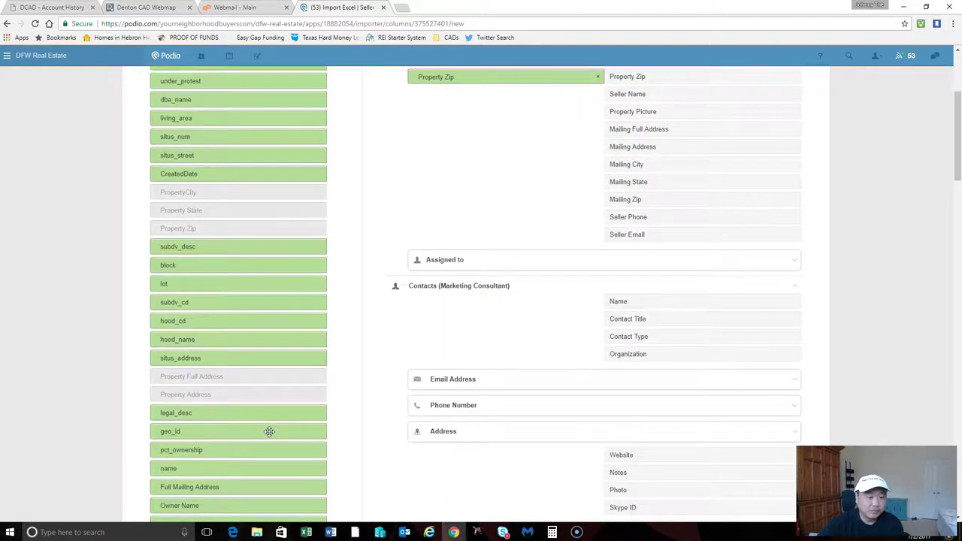
{"action": "scroll", "coordinate": [269, 431], "scroll_direction": "down", "scroll_amount": 1}
{"action": "left_click_drag", "start_coordinate": [266, 456], "coordinate": [547, 136]}
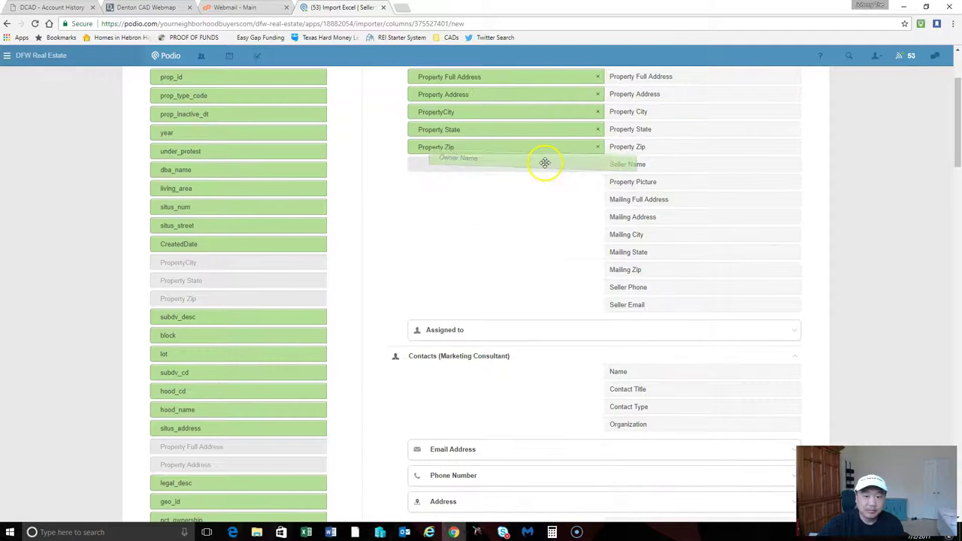
{"action": "left_click_drag", "start_coordinate": [544, 163], "coordinate": [535, 167]}
{"action": "scroll", "coordinate": [524, 208], "scroll_direction": "down", "scroll_amount": 1}
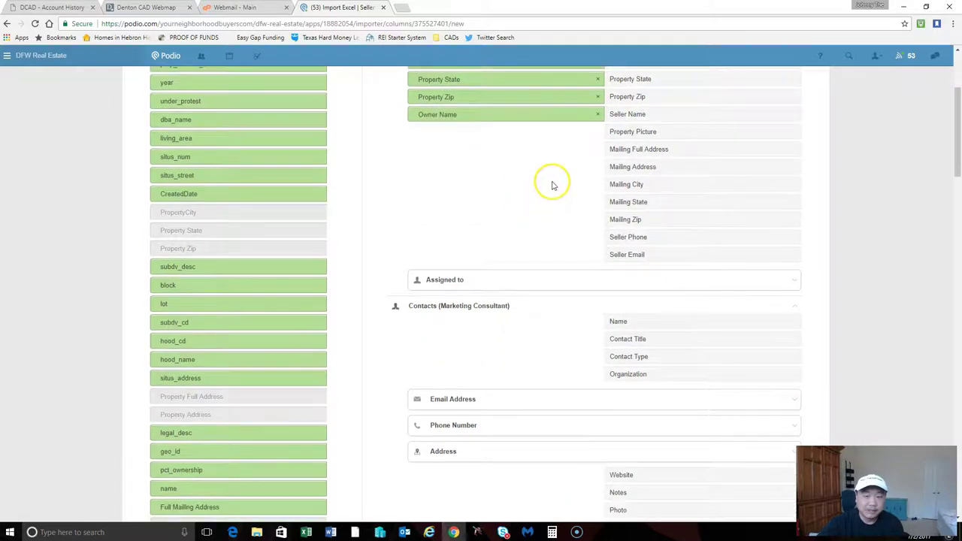
{"action": "scroll", "coordinate": [509, 147], "scroll_direction": "up", "scroll_amount": 3}
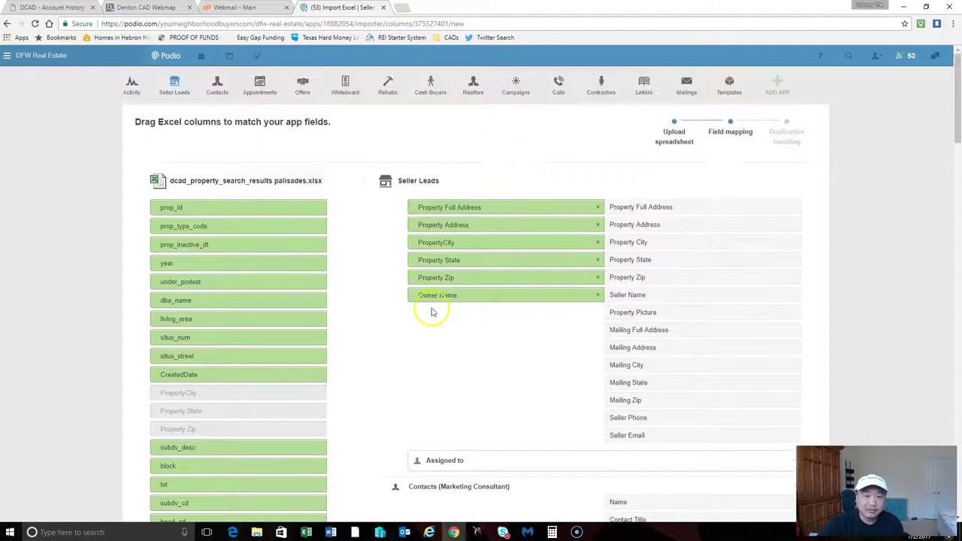
{"action": "scroll", "coordinate": [571, 267], "scroll_direction": "down", "scroll_amount": 2}
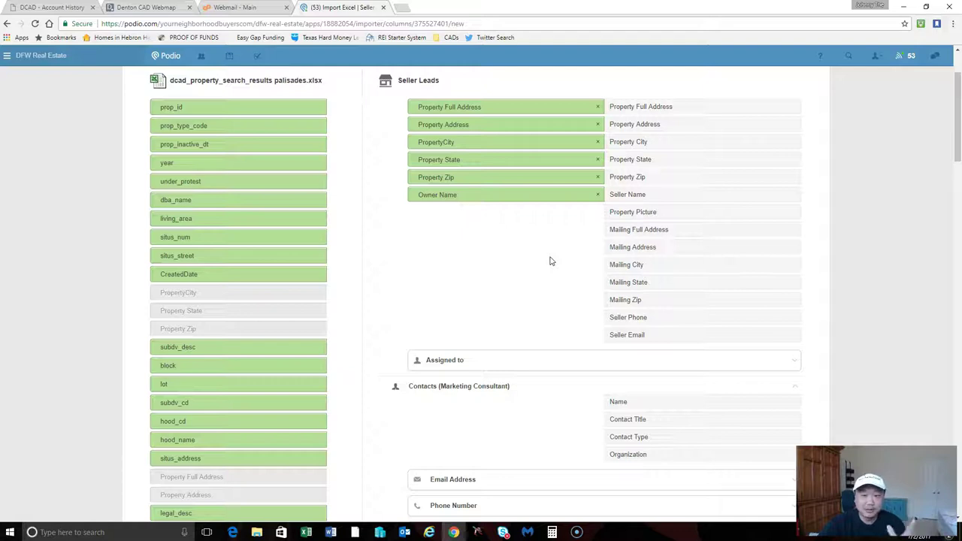
Step: Map Full Mailing Address and Mailing Address onto the Seller Leads mailing address fields
{"action": "left_click", "coordinate": [344, 288]}
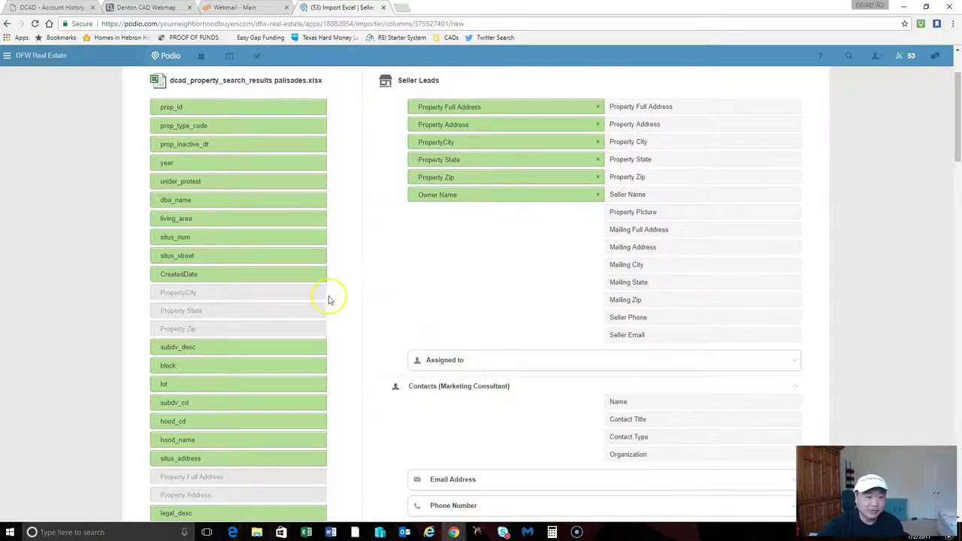
{"action": "scroll", "coordinate": [329, 300], "scroll_direction": "down", "scroll_amount": 2}
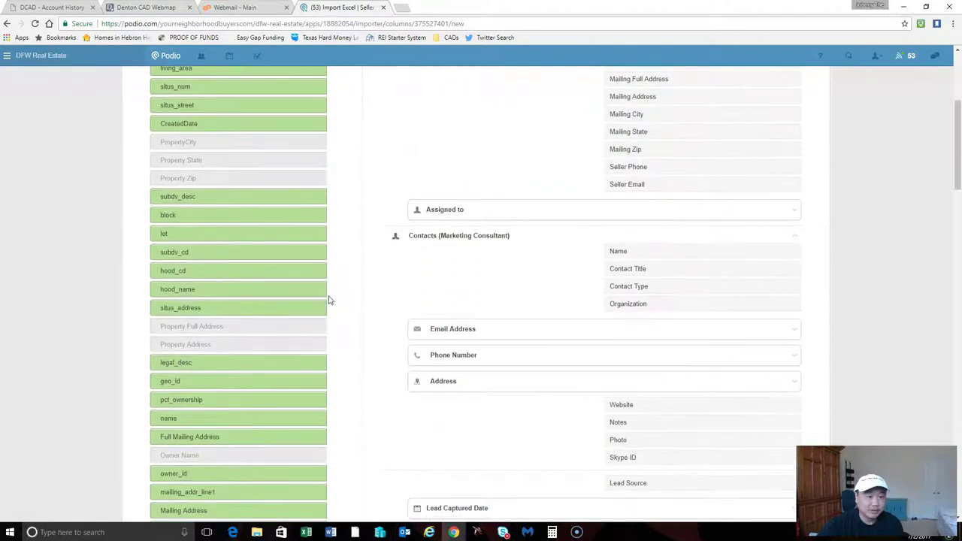
{"action": "left_click_drag", "start_coordinate": [262, 437], "coordinate": [510, 272]}
{"action": "scroll", "coordinate": [509, 272], "scroll_direction": "down", "scroll_amount": 3}
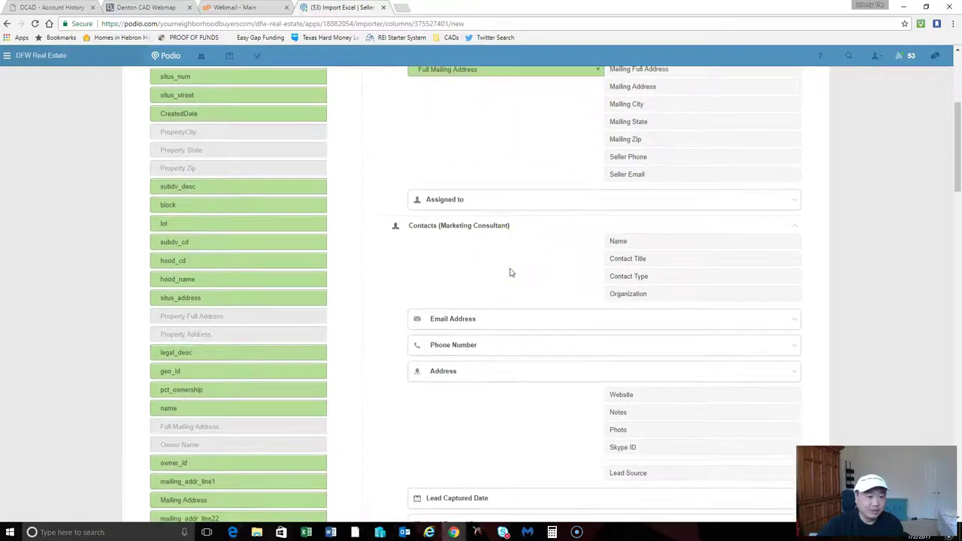
{"action": "scroll", "coordinate": [322, 408], "scroll_direction": "down", "scroll_amount": 1}
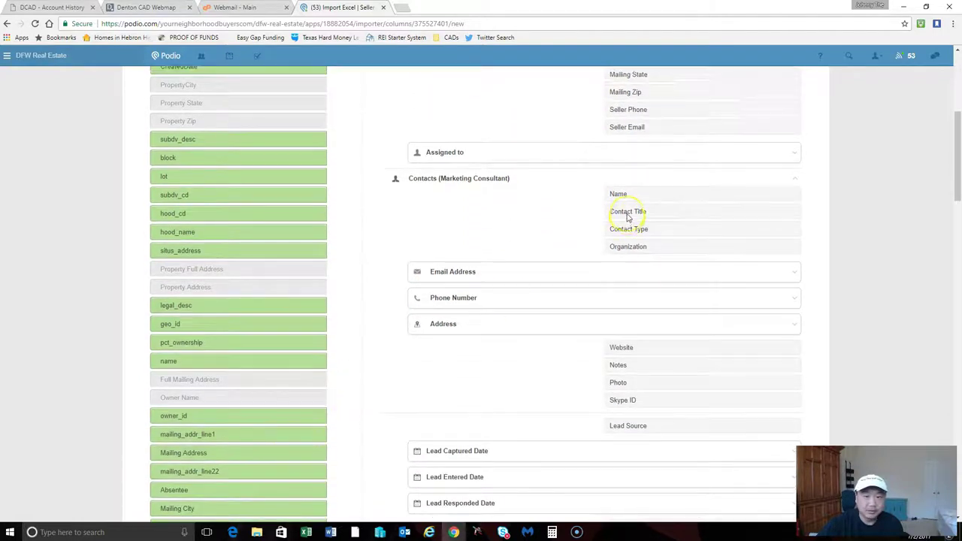
{"action": "scroll", "coordinate": [629, 218], "scroll_direction": "up", "scroll_amount": 3}
{"action": "scroll", "coordinate": [628, 217], "scroll_direction": "down", "scroll_amount": 2}
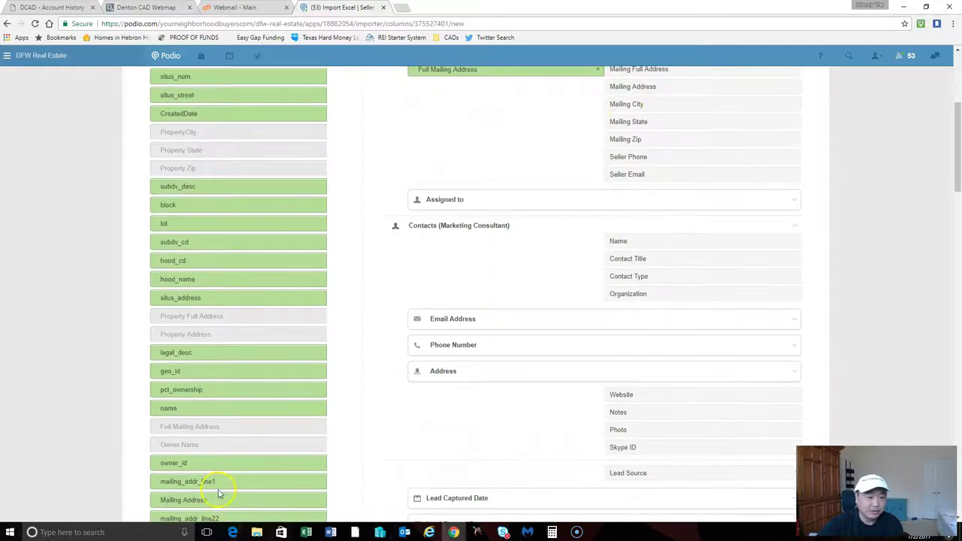
{"action": "left_click_drag", "start_coordinate": [241, 492], "coordinate": [497, 226]}
Step: Map Mailing City, Mailing State and Mailing Zip onto their matching mailing fields
{"action": "scroll", "coordinate": [496, 271], "scroll_direction": "down", "scroll_amount": 2}
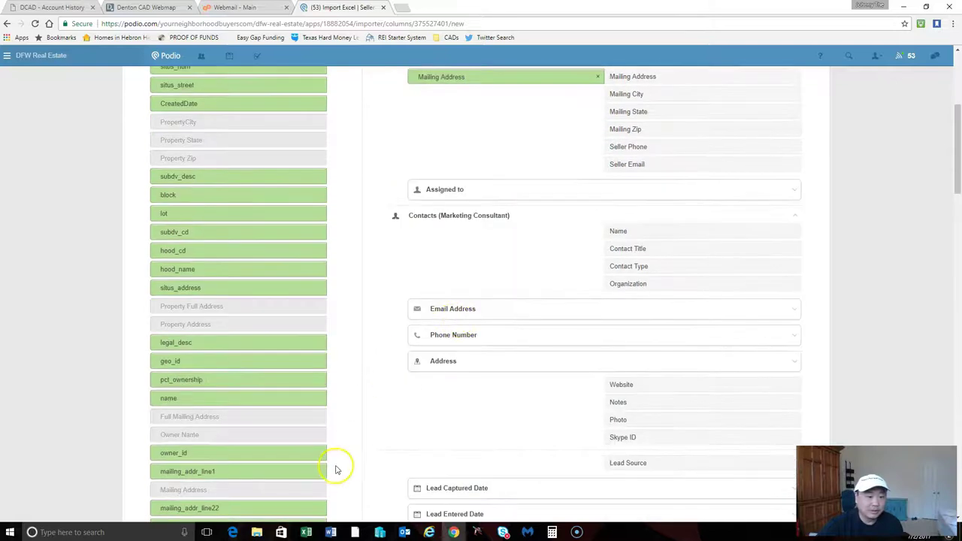
{"action": "scroll", "coordinate": [309, 451], "scroll_direction": "down", "scroll_amount": 1}
{"action": "left_click_drag", "start_coordinate": [251, 446], "coordinate": [500, 269]}
{"action": "scroll", "coordinate": [498, 268], "scroll_direction": "down", "scroll_amount": 5}
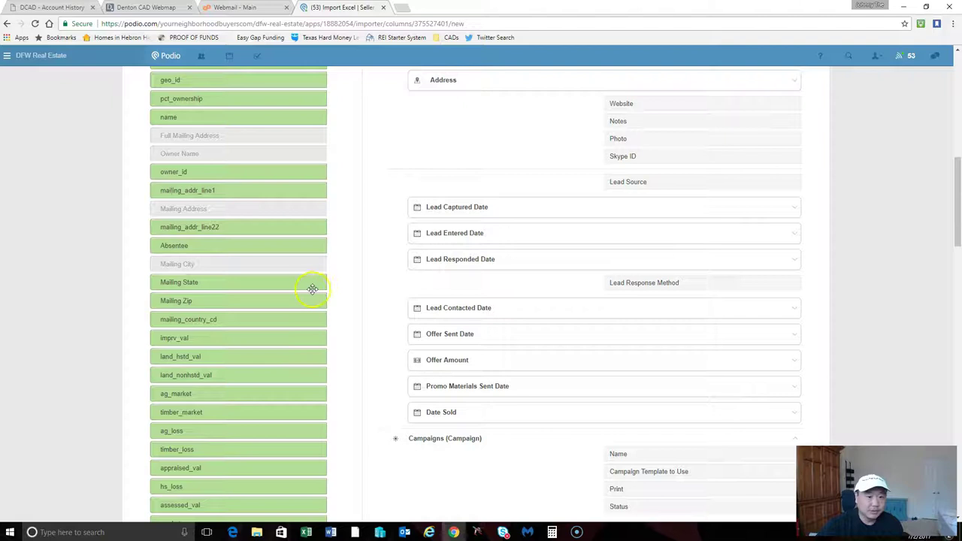
{"action": "left_click_drag", "start_coordinate": [308, 283], "coordinate": [526, 134]}
{"action": "scroll", "coordinate": [396, 315], "scroll_direction": "down", "scroll_amount": 3}
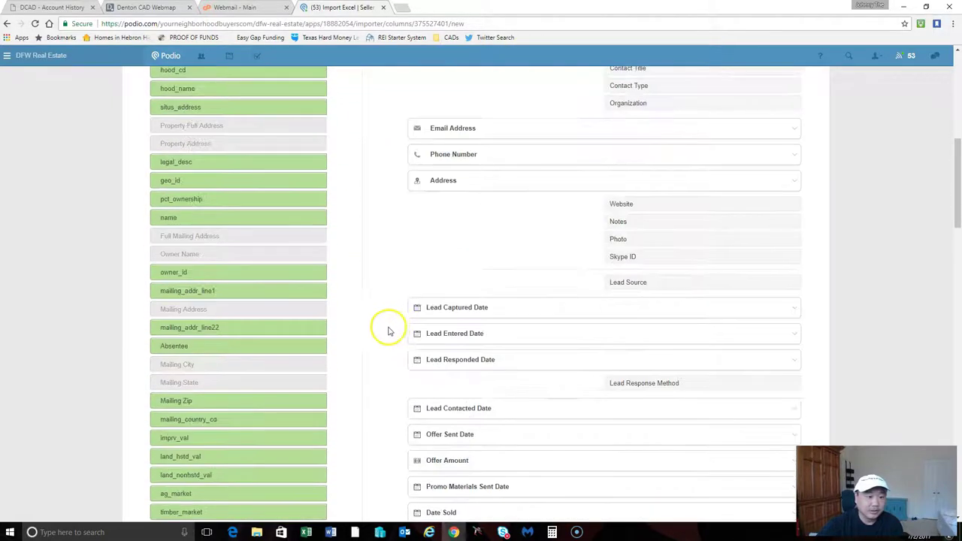
{"action": "left_click_drag", "start_coordinate": [270, 402], "coordinate": [526, 123]}
{"action": "scroll", "coordinate": [531, 180], "scroll_direction": "up", "scroll_amount": 3}
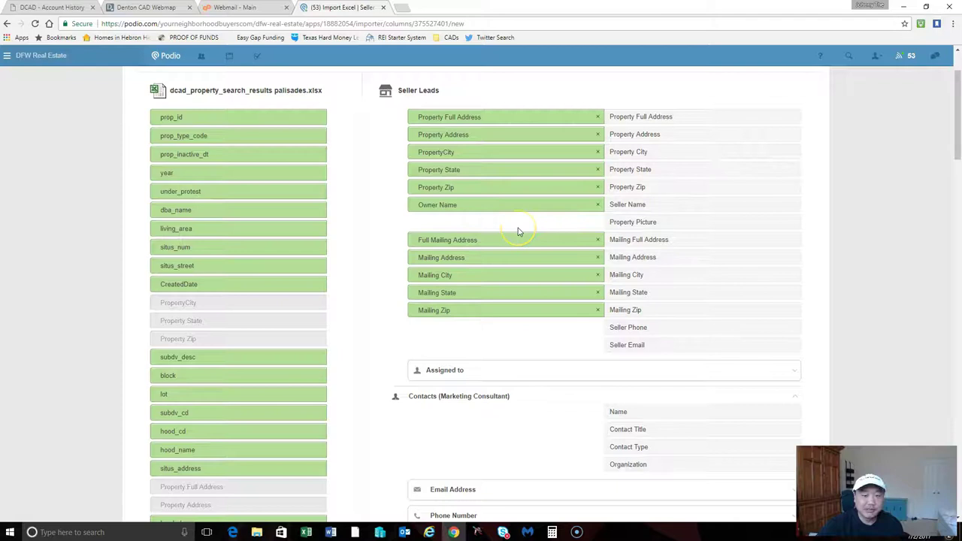
{"action": "left_click_drag", "start_coordinate": [518, 230], "coordinate": [459, 238]}
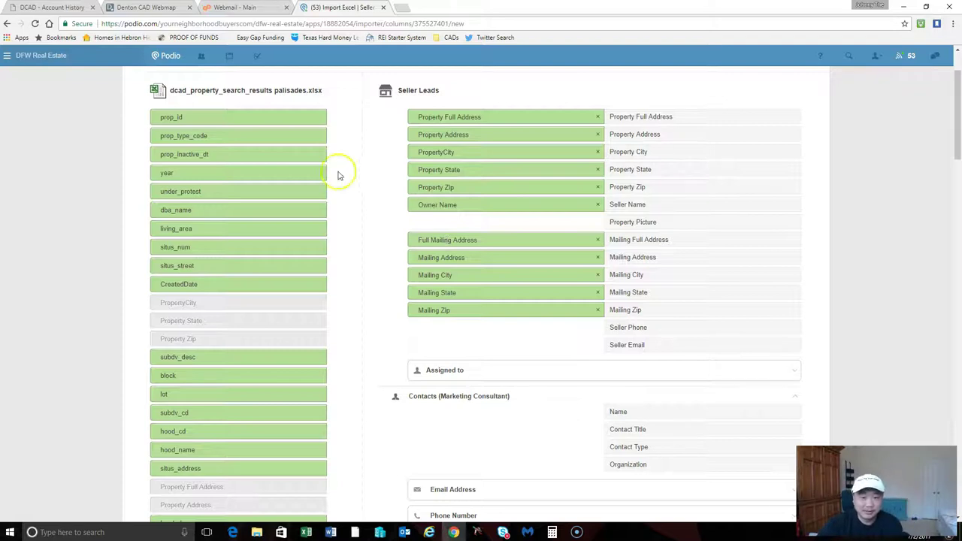
Step: Expand Assigned to and map Assigned to Name onto Name and Assigned to Email onto Email
{"action": "scroll", "coordinate": [676, 267], "scroll_direction": "down", "scroll_amount": 1}
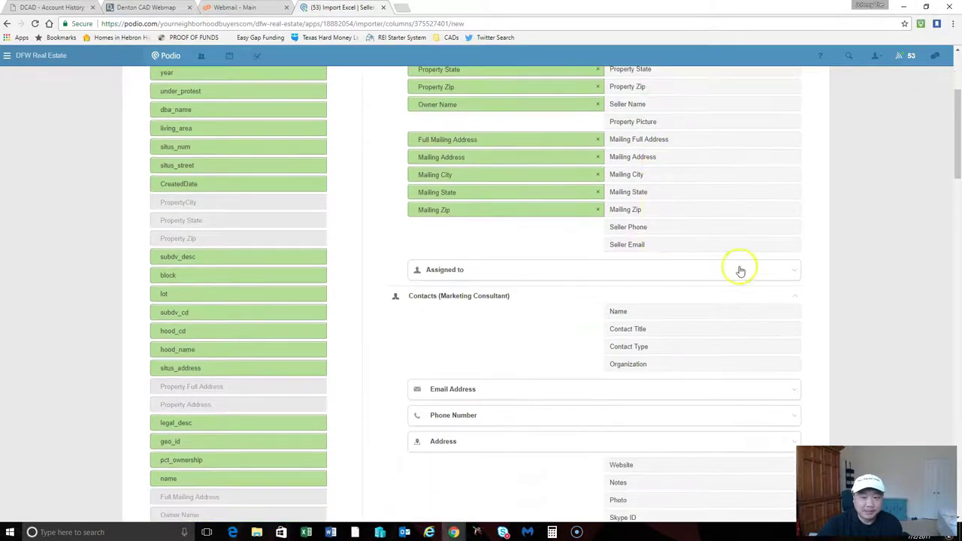
{"action": "left_click", "coordinate": [785, 273]}
{"action": "scroll", "coordinate": [619, 335], "scroll_direction": "down", "scroll_amount": 2}
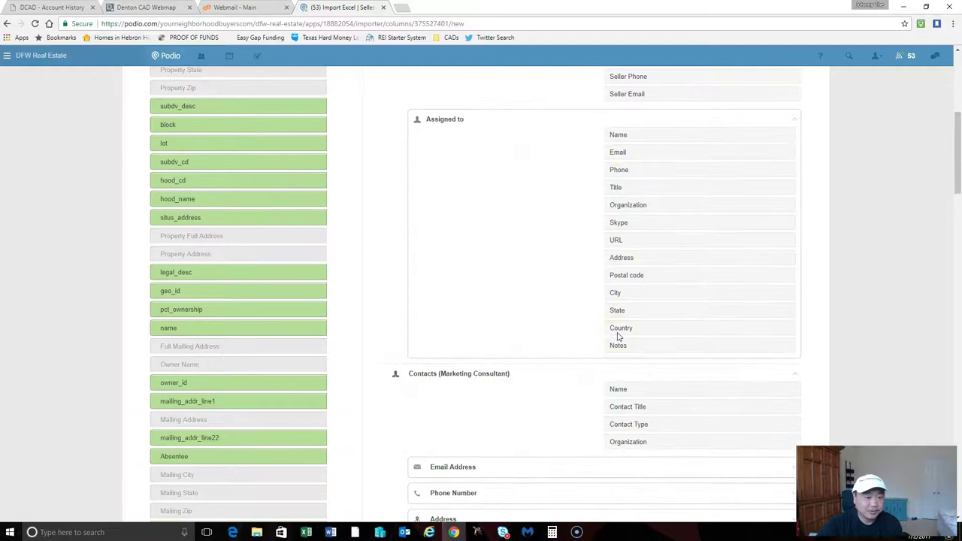
{"action": "scroll", "coordinate": [617, 337], "scroll_direction": "down", "scroll_amount": 3}
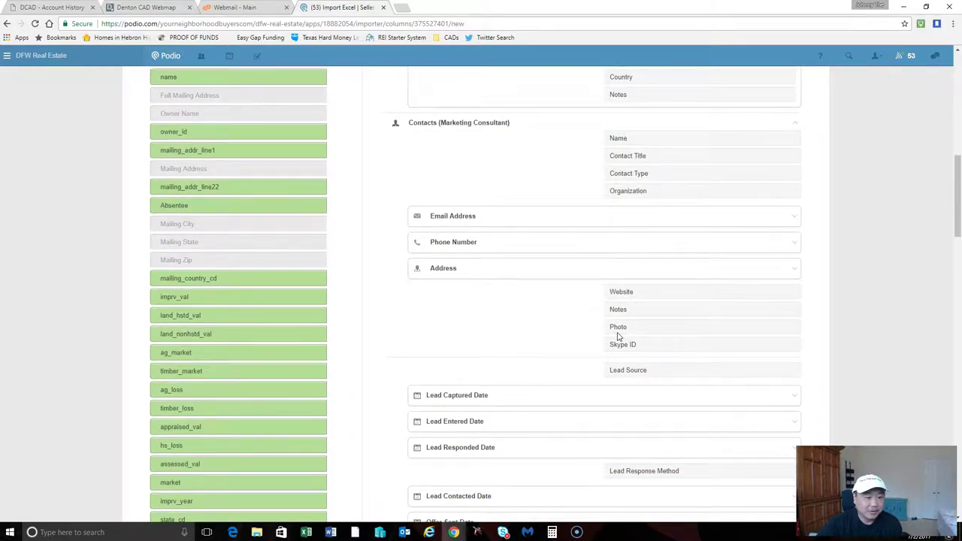
{"action": "scroll", "coordinate": [617, 337], "scroll_direction": "down", "scroll_amount": 5}
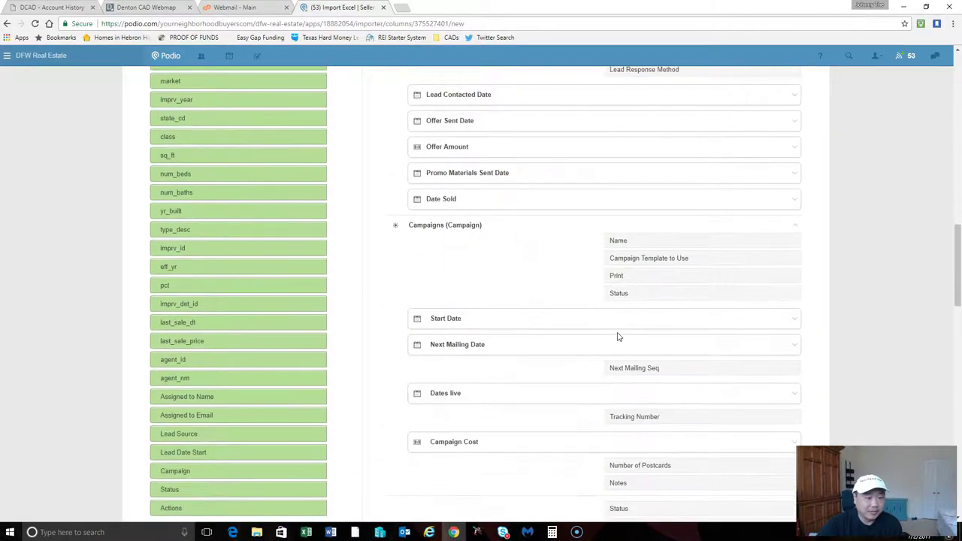
{"action": "scroll", "coordinate": [443, 242], "scroll_direction": "up", "scroll_amount": 1}
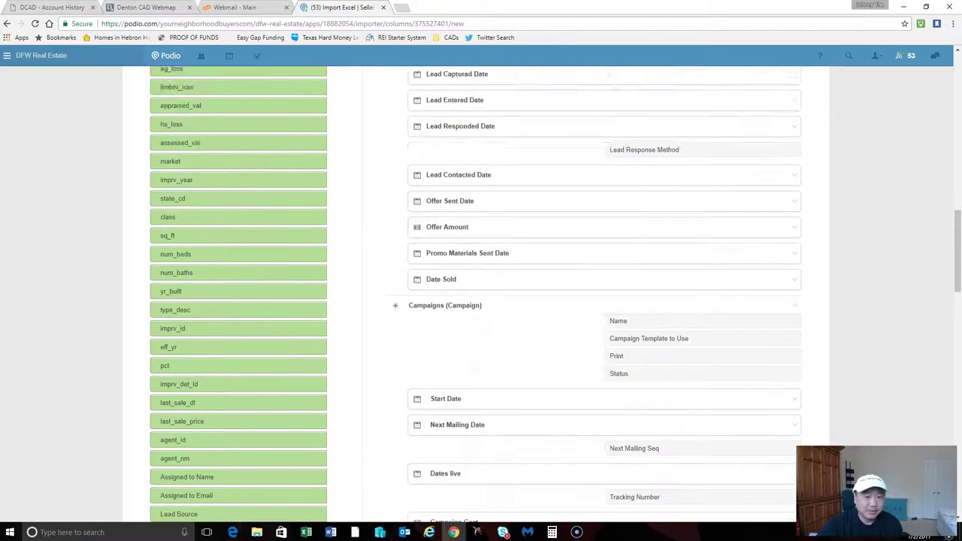
{"action": "left_click_drag", "start_coordinate": [616, 113], "coordinate": [563, 316]}
{"action": "scroll", "coordinate": [576, 316], "scroll_direction": "down", "scroll_amount": 14}
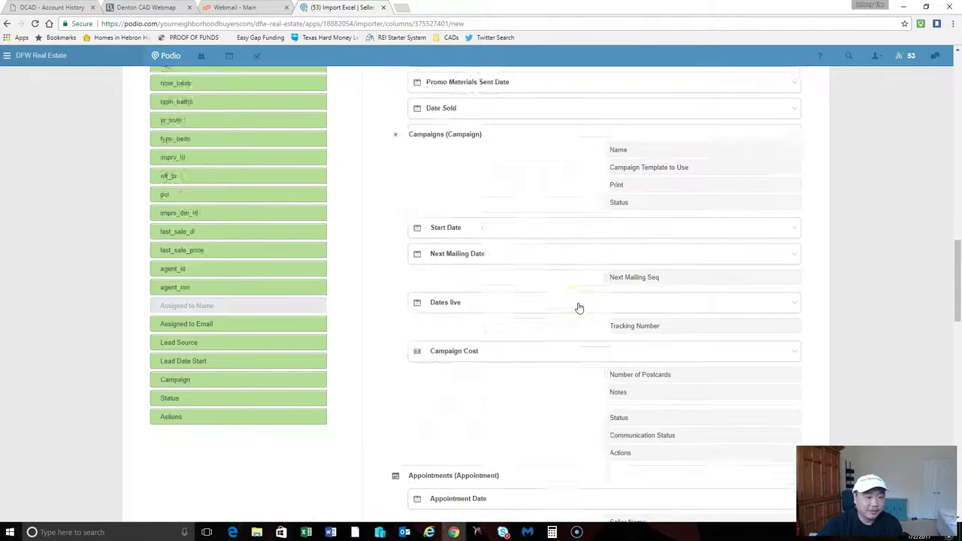
{"action": "scroll", "coordinate": [579, 308], "scroll_direction": "down", "scroll_amount": 1}
{"action": "left_click_drag", "start_coordinate": [231, 293], "coordinate": [583, 198]}
Step: Scroll through the remaining Seller Leads fields to review what is still unmapped
{"action": "scroll", "coordinate": [816, 300], "scroll_direction": "down", "scroll_amount": 1}
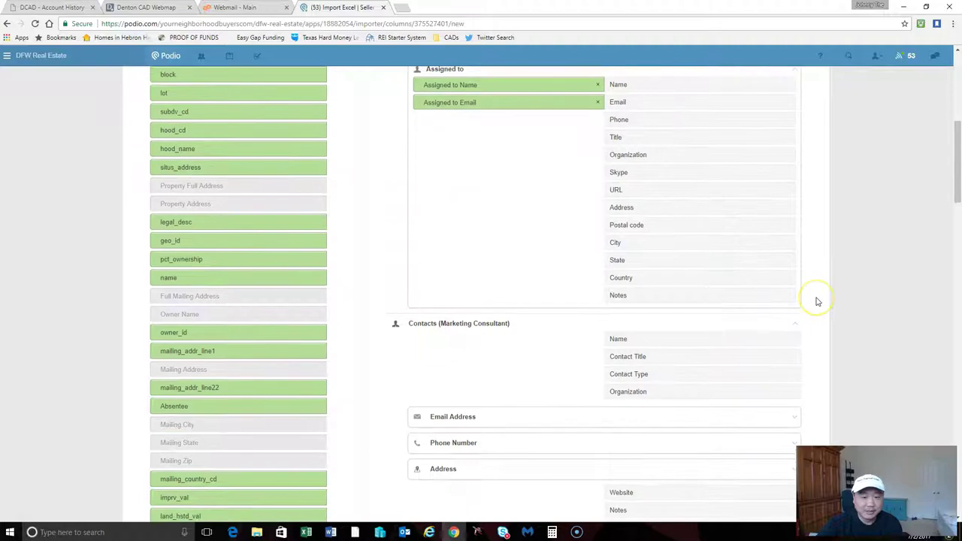
{"action": "scroll", "coordinate": [816, 300], "scroll_direction": "up", "scroll_amount": 1}
{"action": "scroll", "coordinate": [816, 301], "scroll_direction": "down", "scroll_amount": 1}
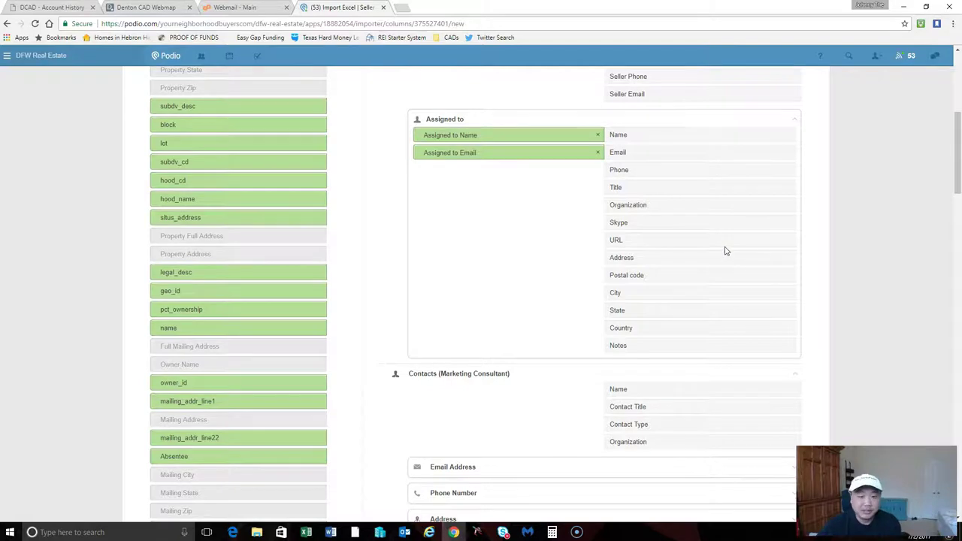
{"action": "scroll", "coordinate": [721, 260], "scroll_direction": "down", "scroll_amount": 1}
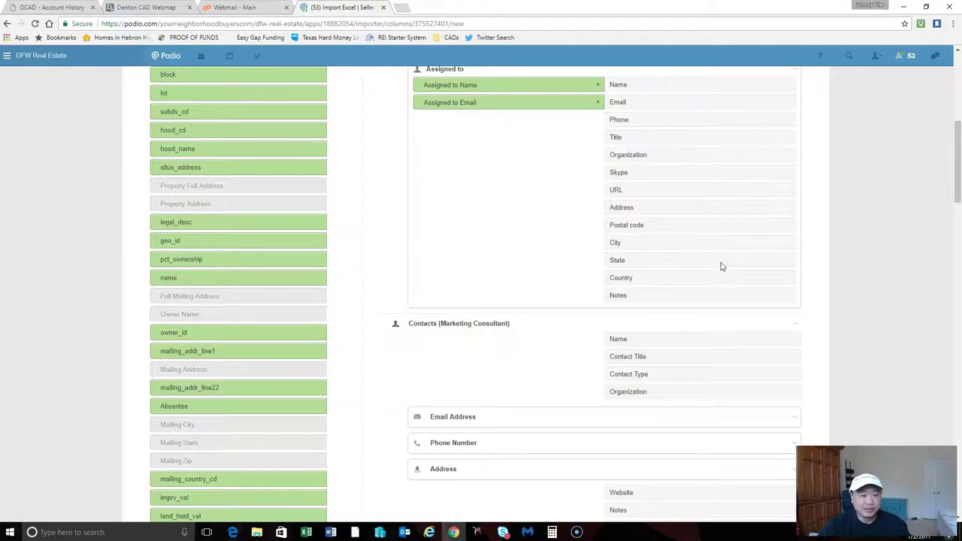
{"action": "scroll", "coordinate": [695, 263], "scroll_direction": "down", "scroll_amount": 3}
{"action": "scroll", "coordinate": [695, 263], "scroll_direction": "up", "scroll_amount": 5}
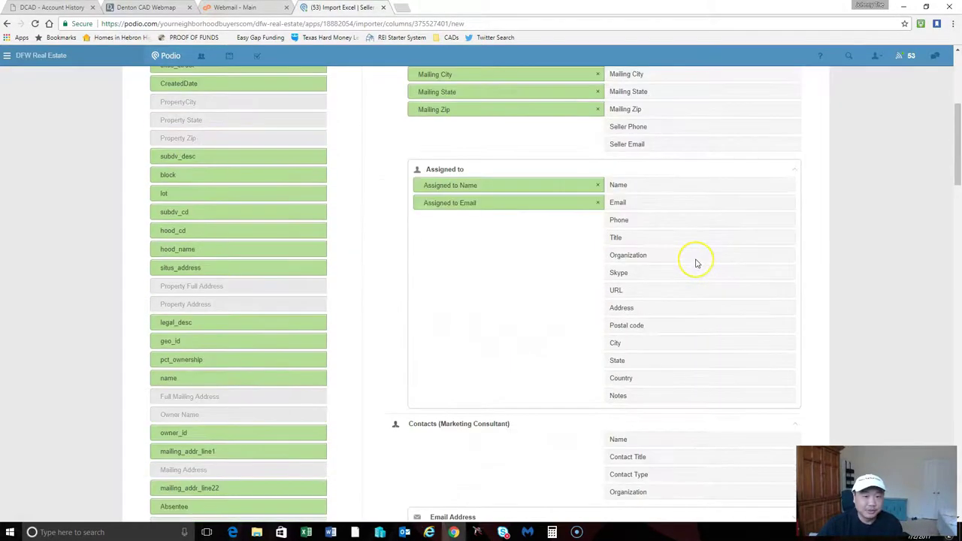
{"action": "scroll", "coordinate": [695, 263], "scroll_direction": "down", "scroll_amount": 4}
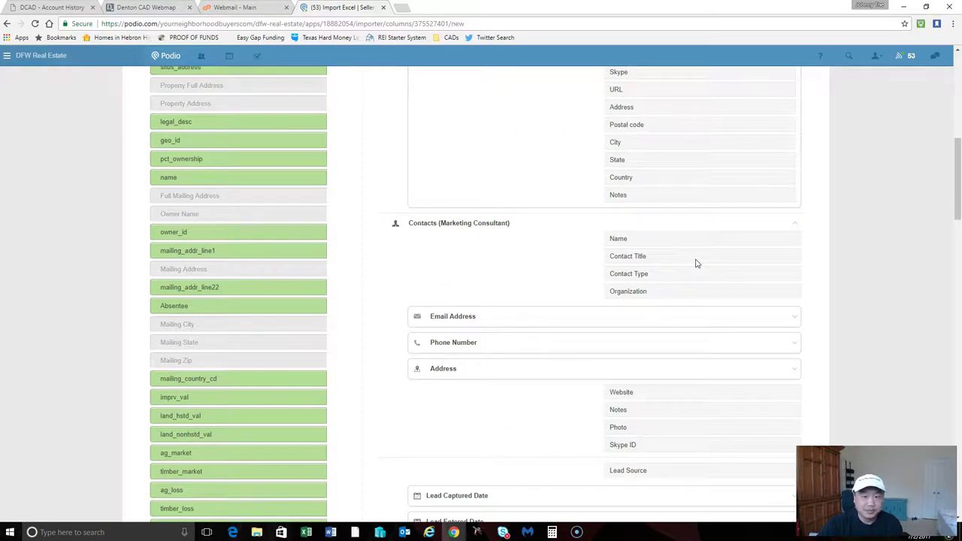
{"action": "scroll", "coordinate": [695, 263], "scroll_direction": "up", "scroll_amount": 2}
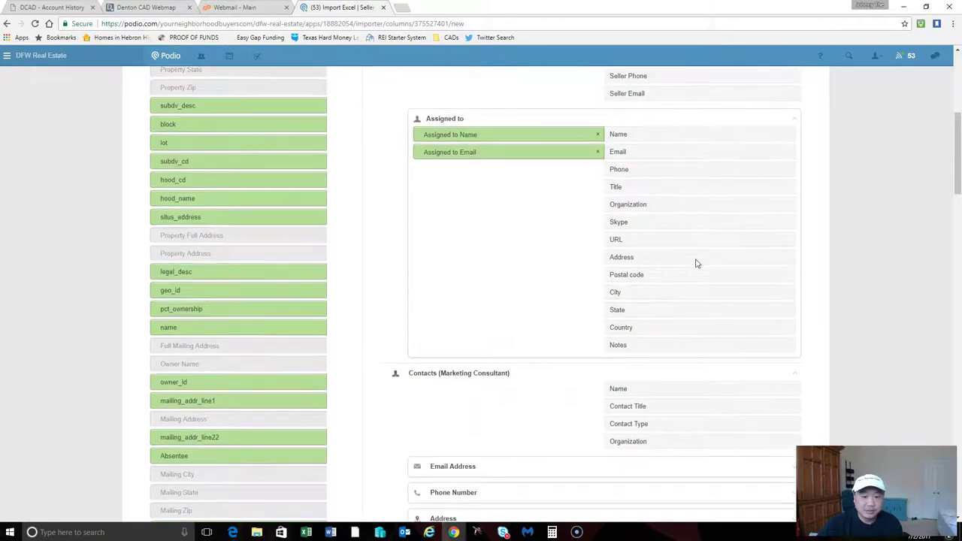
{"action": "scroll", "coordinate": [695, 263], "scroll_direction": "down", "scroll_amount": 2}
{"action": "scroll", "coordinate": [695, 263], "scroll_direction": "down", "scroll_amount": 4}
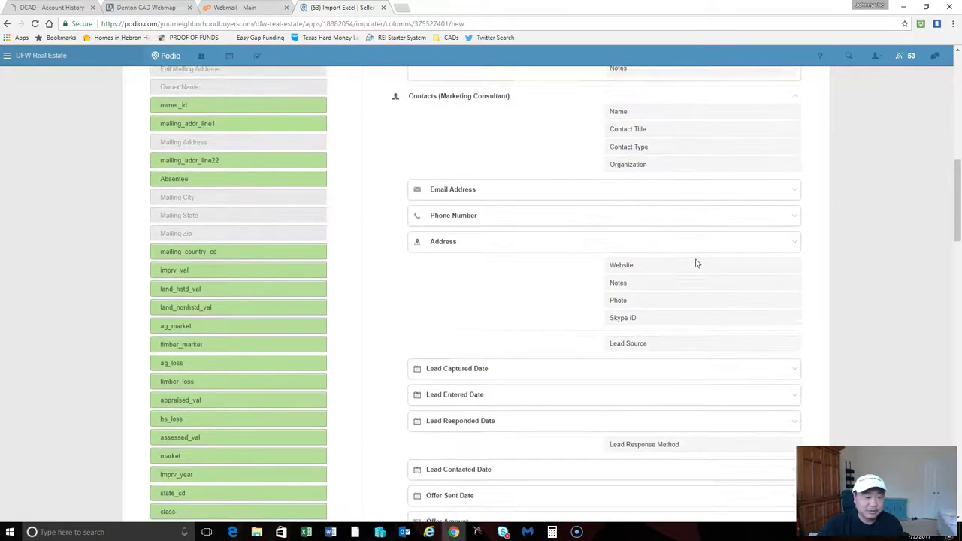
{"action": "scroll", "coordinate": [695, 263], "scroll_direction": "up", "scroll_amount": 7}
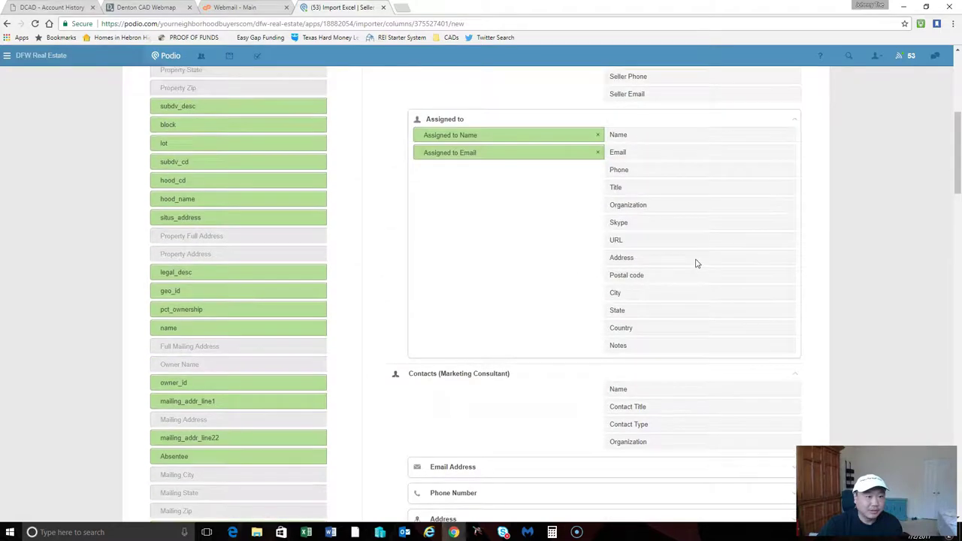
{"action": "scroll", "coordinate": [695, 263], "scroll_direction": "down", "scroll_amount": 2}
{"action": "scroll", "coordinate": [695, 263], "scroll_direction": "down", "scroll_amount": 8}
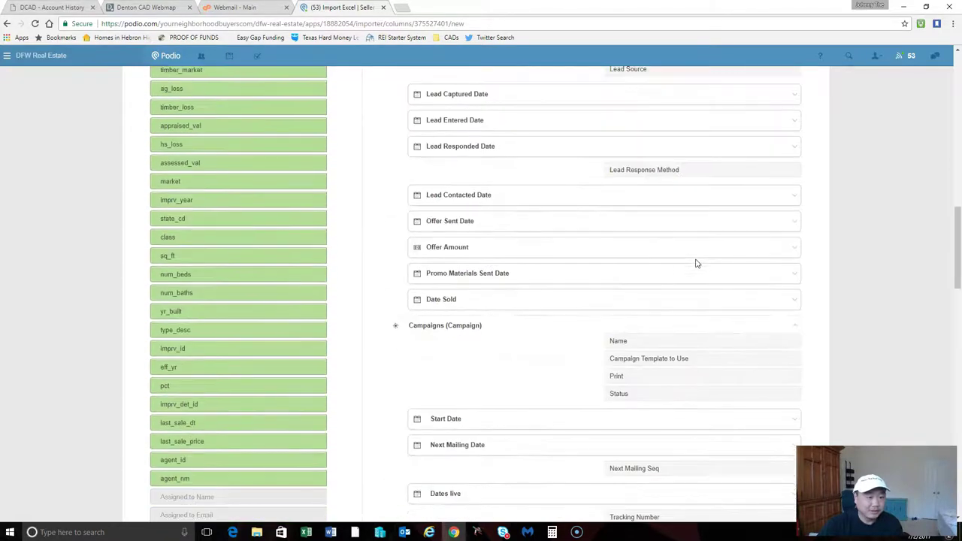
{"action": "scroll", "coordinate": [695, 263], "scroll_direction": "down", "scroll_amount": 4}
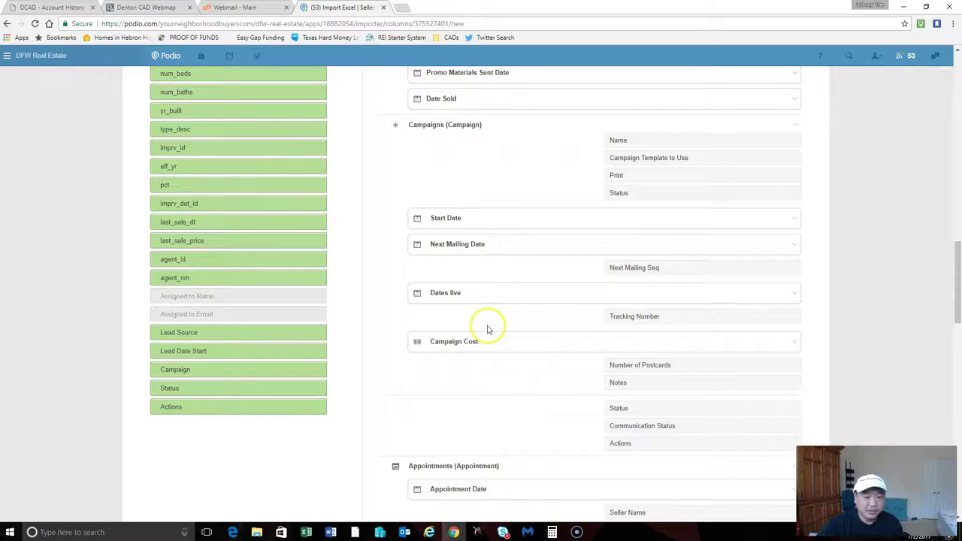
{"action": "scroll", "coordinate": [658, 336], "scroll_direction": "down", "scroll_amount": 4}
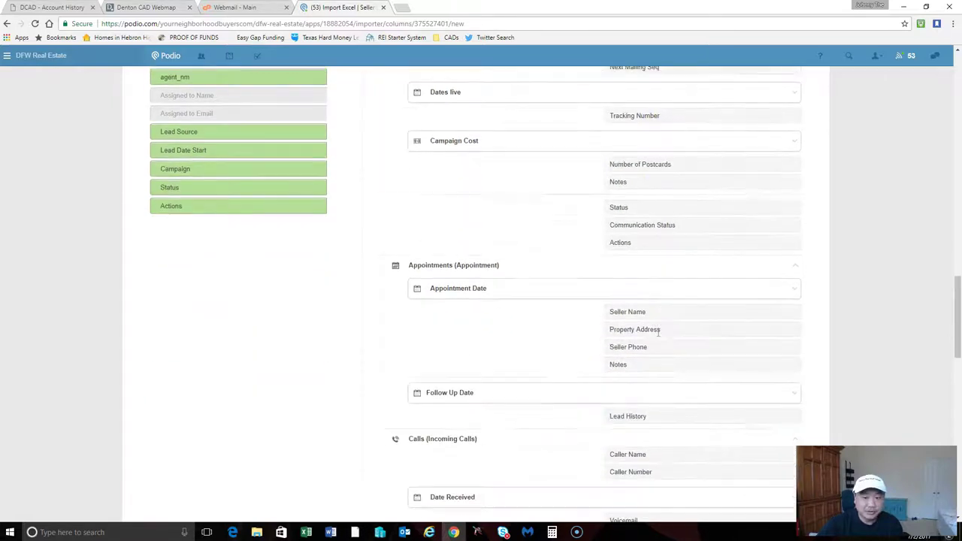
{"action": "scroll", "coordinate": [658, 335], "scroll_direction": "down", "scroll_amount": 3}
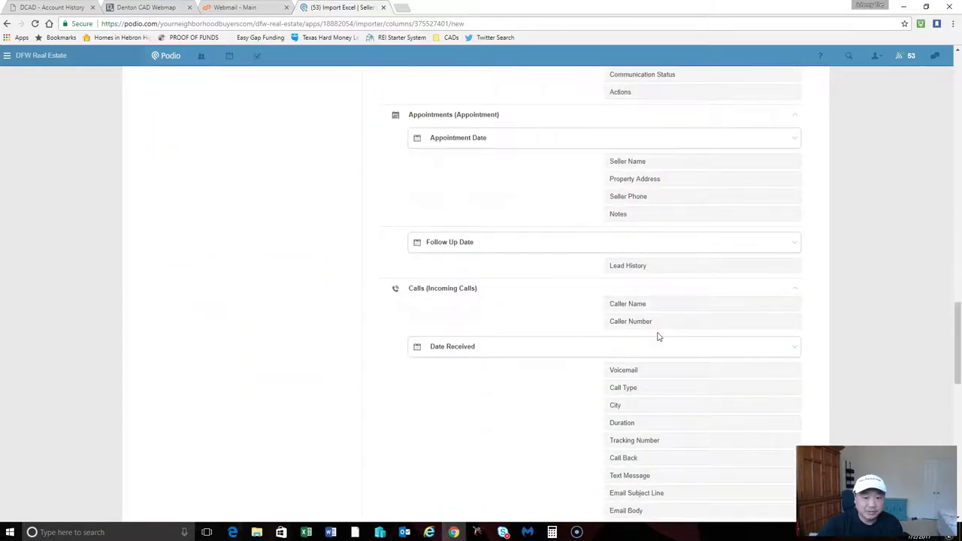
{"action": "scroll", "coordinate": [657, 336], "scroll_direction": "up", "scroll_amount": 3}
{"action": "scroll", "coordinate": [657, 336], "scroll_direction": "down", "scroll_amount": 7}
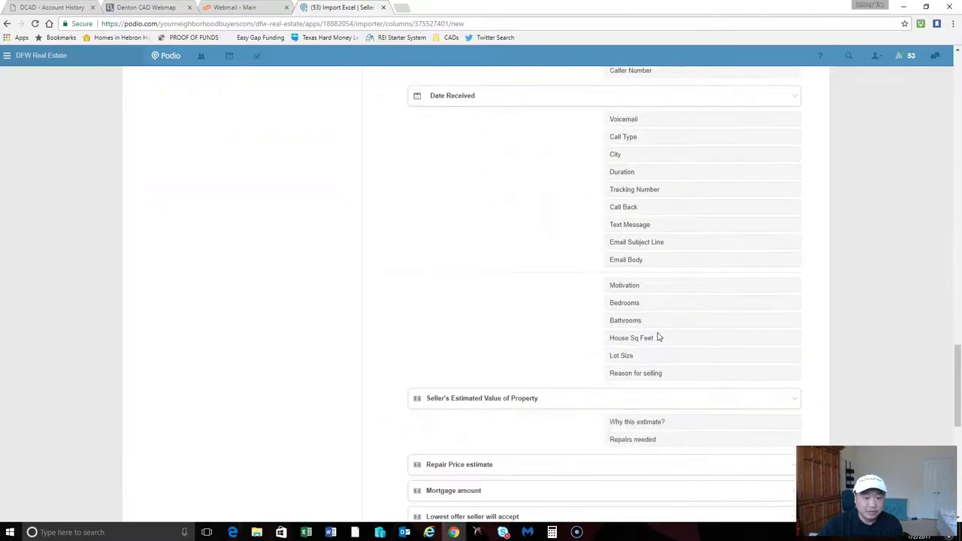
{"action": "scroll", "coordinate": [657, 336], "scroll_direction": "down", "scroll_amount": 4}
{"action": "scroll", "coordinate": [658, 336], "scroll_direction": "up", "scroll_amount": 15}
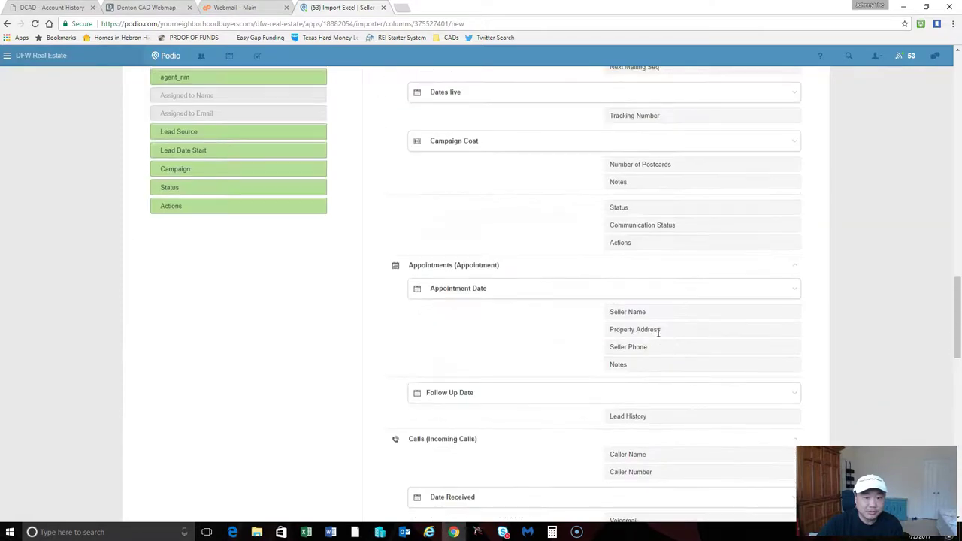
{"action": "scroll", "coordinate": [657, 337], "scroll_direction": "up", "scroll_amount": 4}
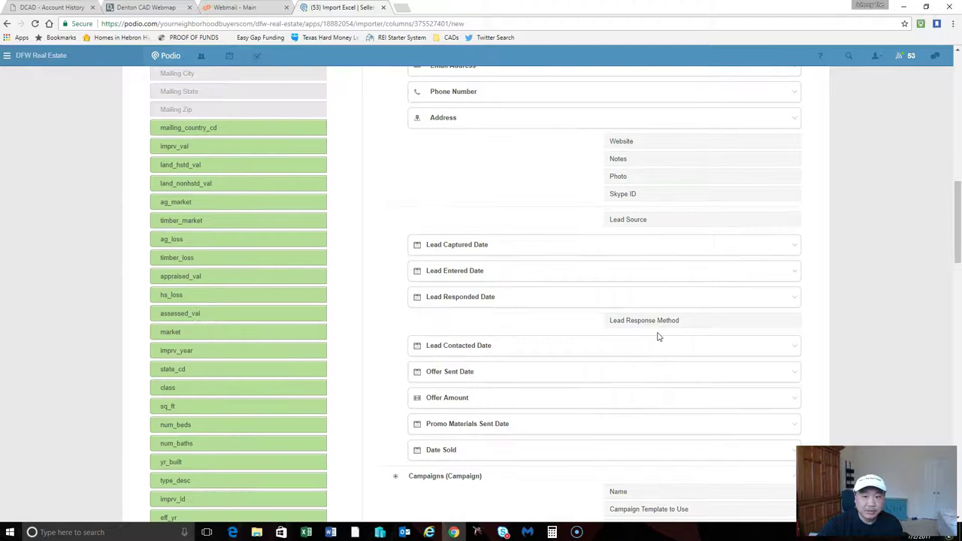
{"action": "scroll", "coordinate": [658, 336], "scroll_direction": "down", "scroll_amount": 4}
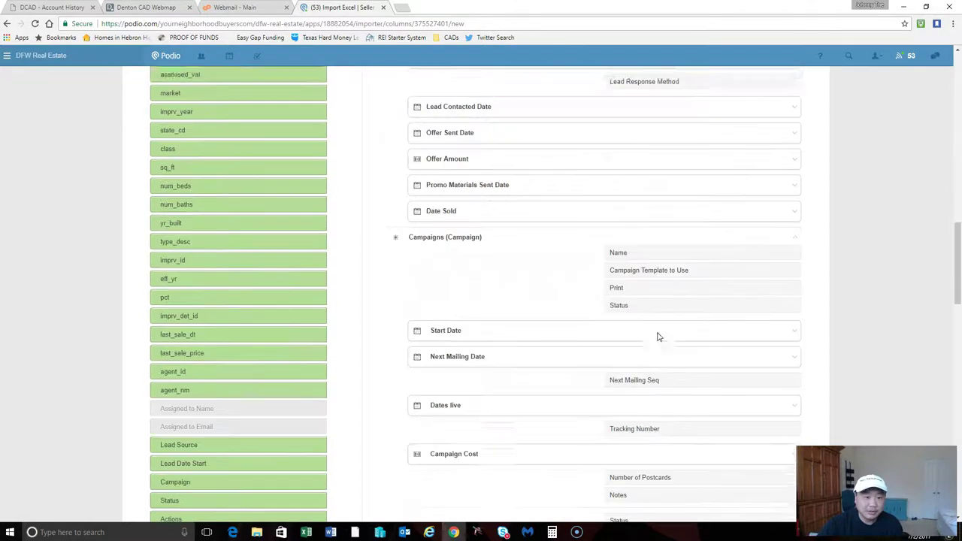
Step: Map Lead Source to its field and CreatedDate to Lead Captured Date's start date
{"action": "left_click_drag", "start_coordinate": [275, 434], "coordinate": [526, 300]}
{"action": "scroll", "coordinate": [708, 247], "scroll_direction": "down", "scroll_amount": 3}
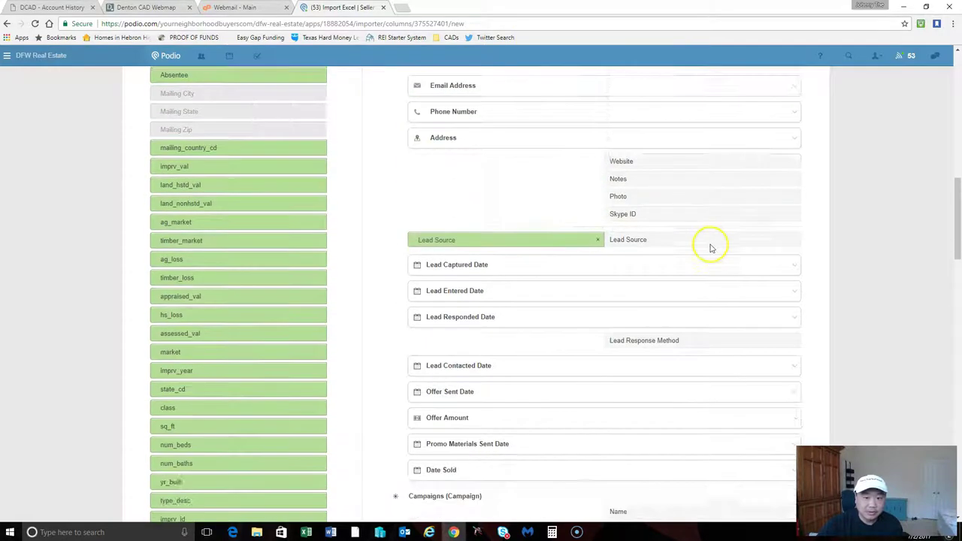
{"action": "left_click", "coordinate": [792, 133]}
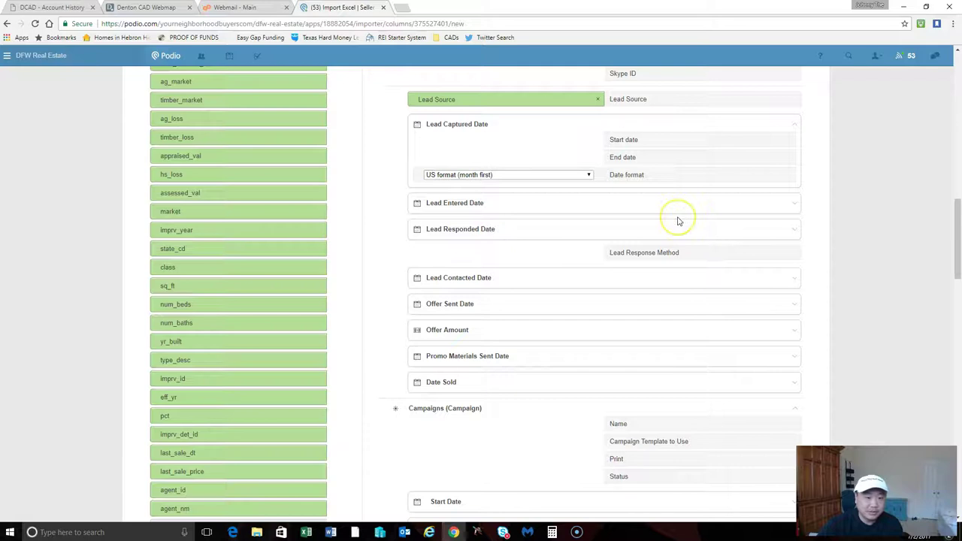
{"action": "scroll", "coordinate": [679, 218], "scroll_direction": "down", "scroll_amount": 2}
{"action": "scroll", "coordinate": [678, 221], "scroll_direction": "up", "scroll_amount": 12}
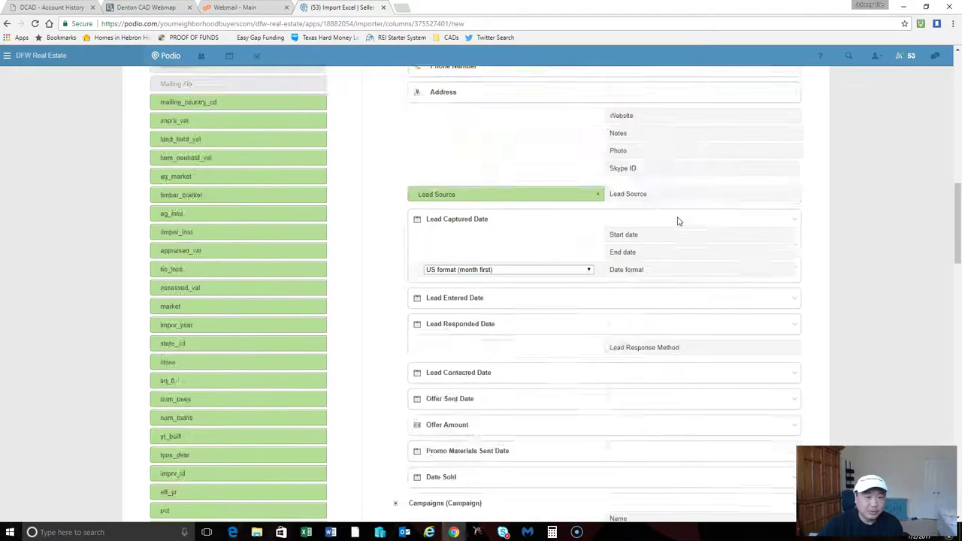
{"action": "scroll", "coordinate": [678, 221], "scroll_direction": "up", "scroll_amount": 1}
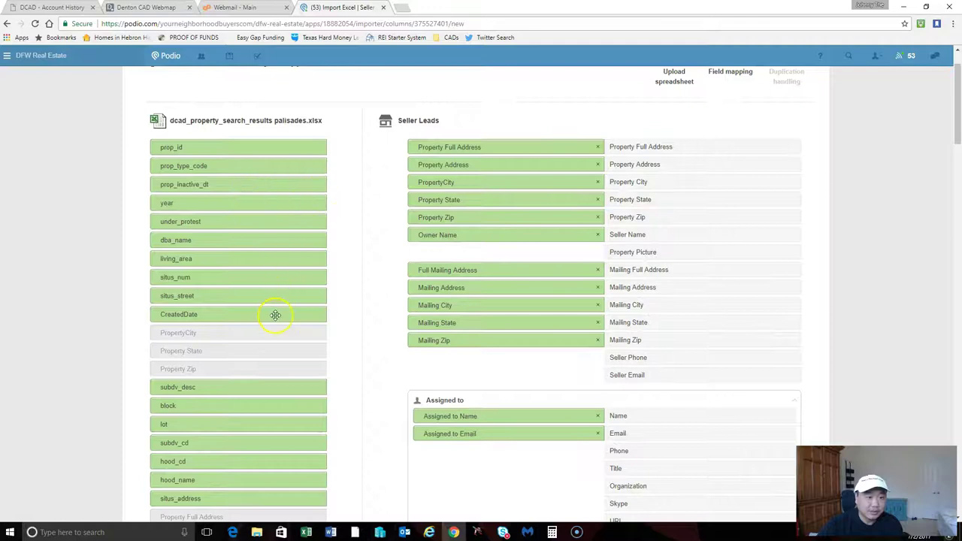
{"action": "left_click_drag", "start_coordinate": [275, 315], "coordinate": [510, 143]}
Step: Map the Lead Date Start column to Lead Entered Date's start date
{"action": "left_click", "coordinate": [797, 206]}
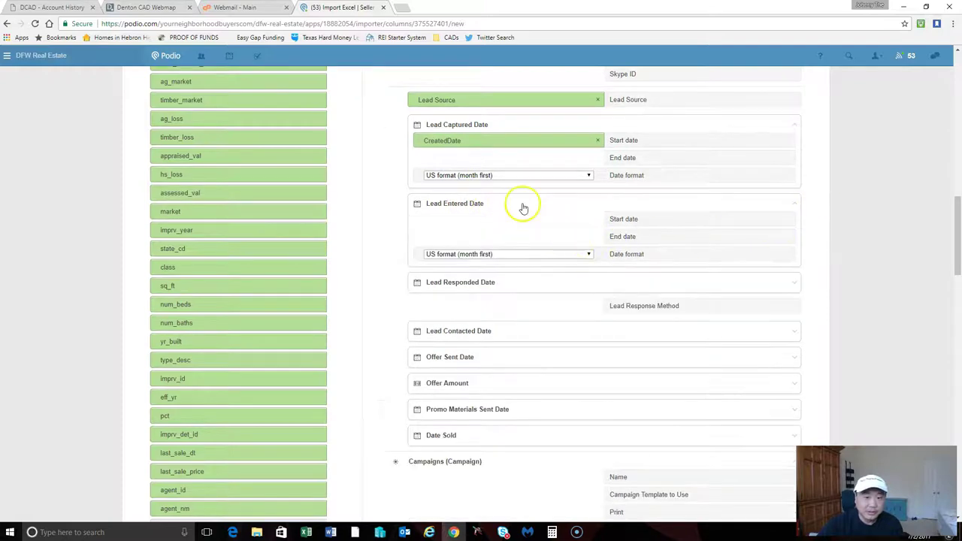
{"action": "scroll", "coordinate": [354, 334], "scroll_direction": "up", "scroll_amount": 3}
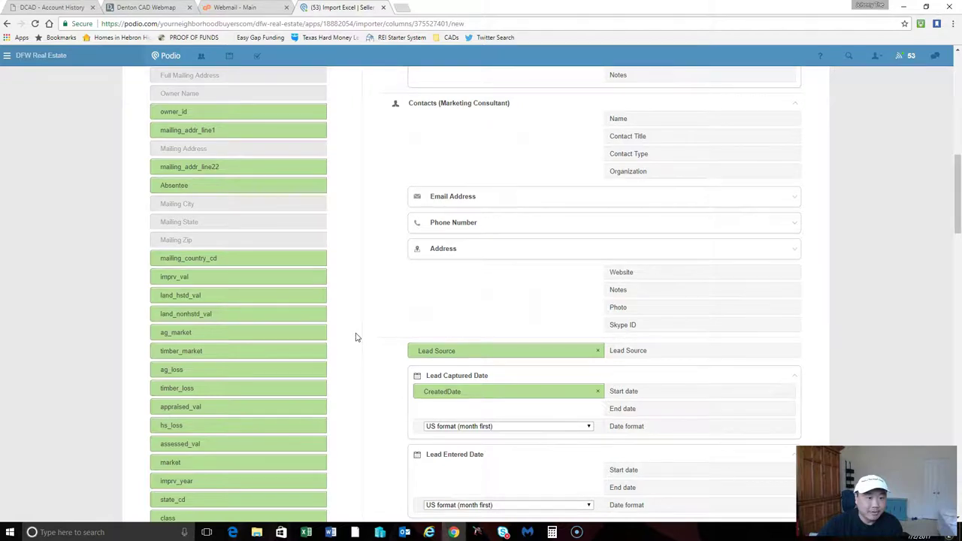
{"action": "scroll", "coordinate": [357, 338], "scroll_direction": "down", "scroll_amount": 6}
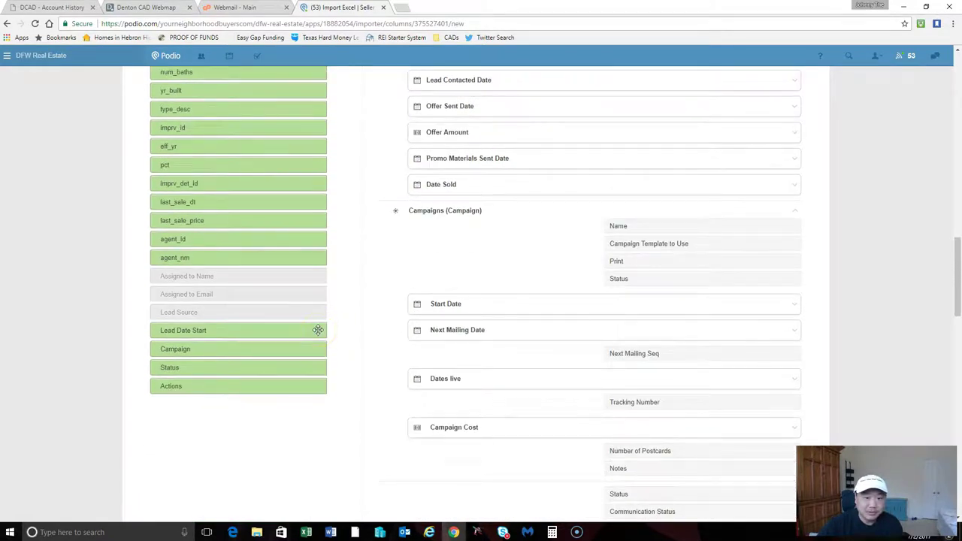
{"action": "left_click_drag", "start_coordinate": [318, 330], "coordinate": [428, 312]}
{"action": "scroll", "coordinate": [428, 312], "scroll_direction": "up", "scroll_amount": 2}
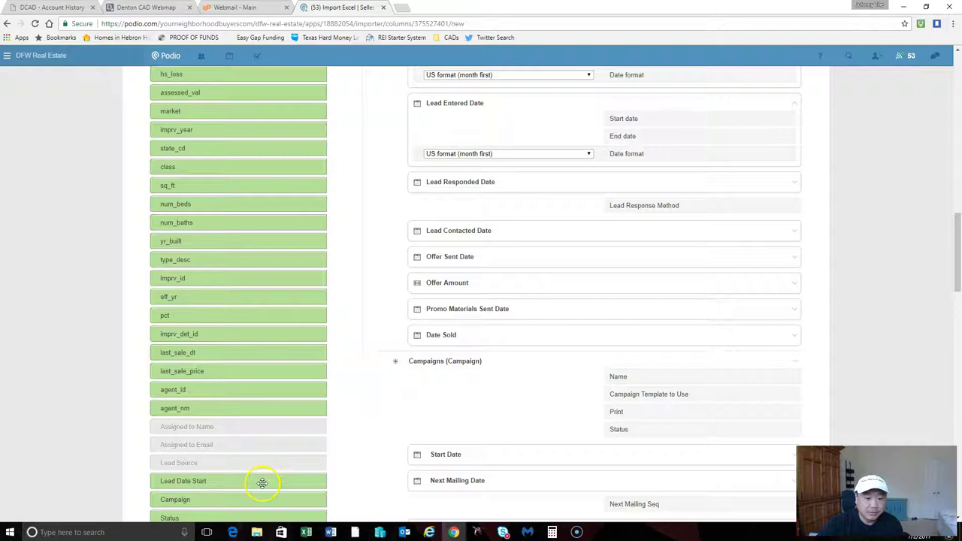
{"action": "left_click_drag", "start_coordinate": [262, 482], "coordinate": [541, 127]}
{"action": "scroll", "coordinate": [550, 133], "scroll_direction": "up", "scroll_amount": 2}
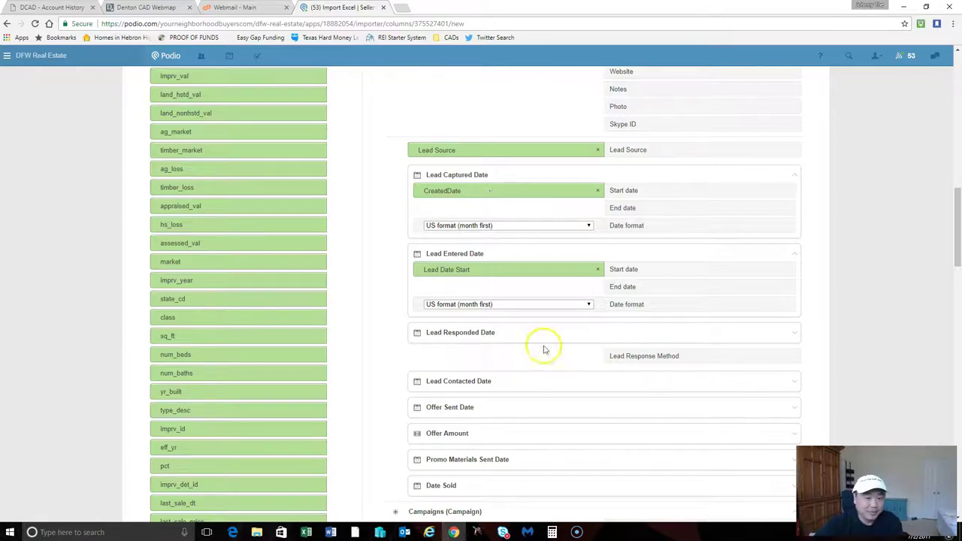
Step: Map Campaign to the campaign Name field, and Status and Actions to their matching fields
{"action": "scroll", "coordinate": [548, 338], "scroll_direction": "down", "scroll_amount": 3}
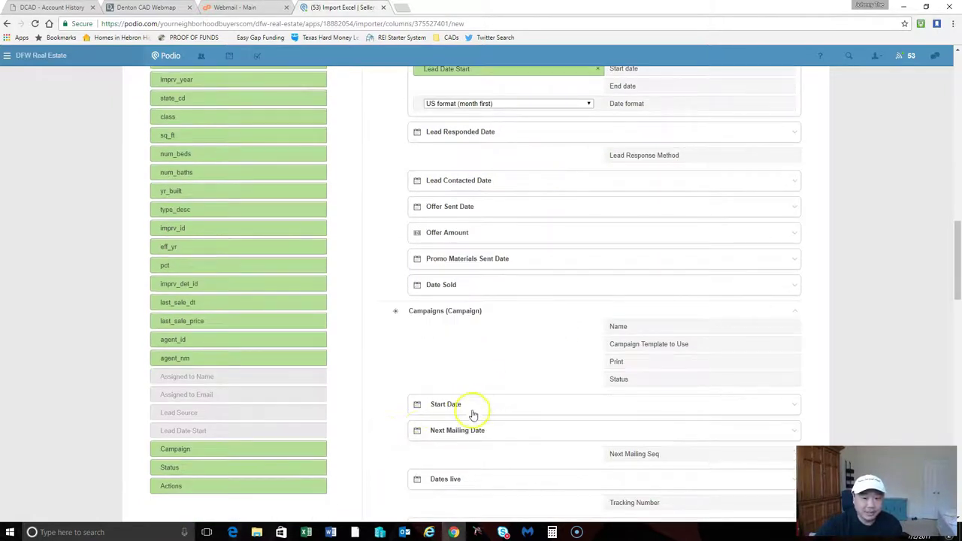
{"action": "left_click_drag", "start_coordinate": [311, 448], "coordinate": [535, 332]}
{"action": "scroll", "coordinate": [679, 369], "scroll_direction": "down", "scroll_amount": 2}
{"action": "scroll", "coordinate": [679, 373], "scroll_direction": "down", "scroll_amount": 3}
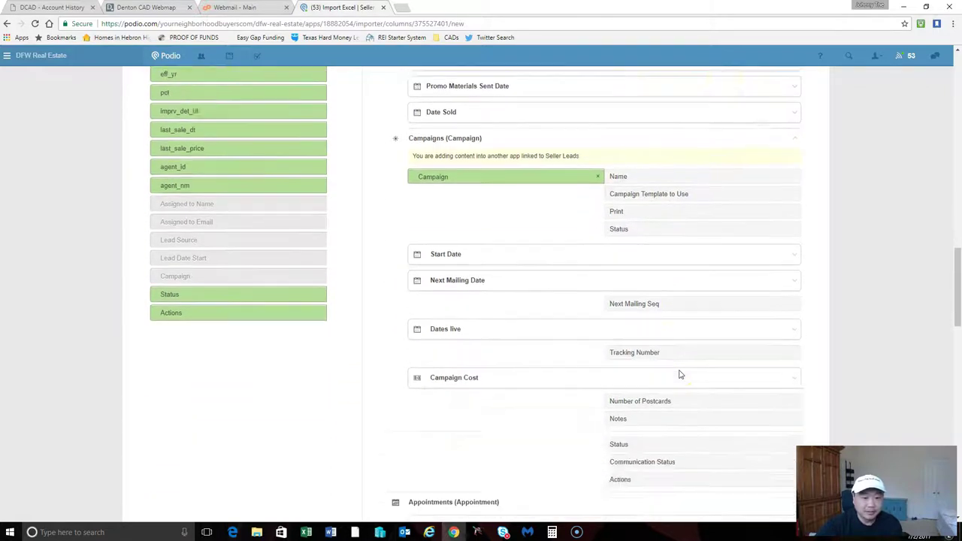
{"action": "left_click", "coordinate": [348, 248]}
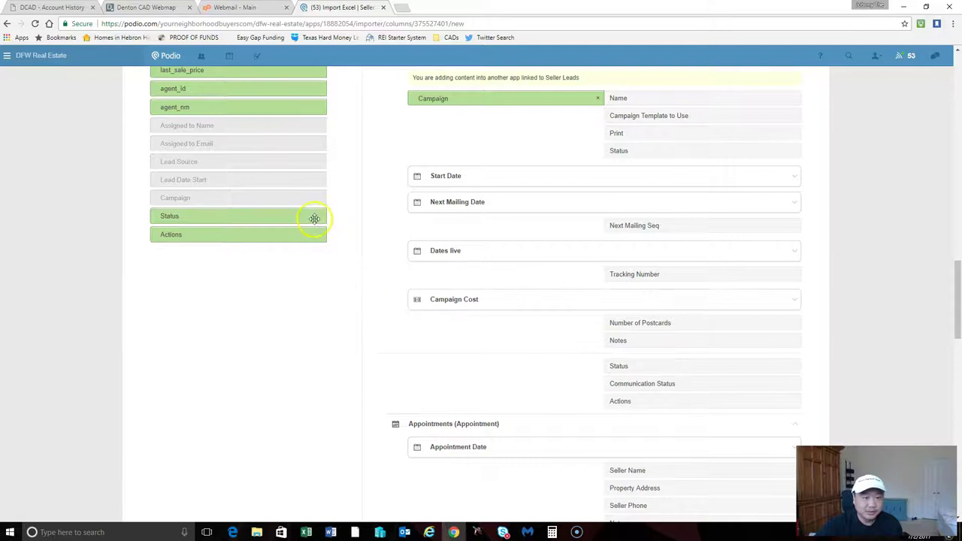
{"action": "left_click_drag", "start_coordinate": [314, 218], "coordinate": [544, 365]}
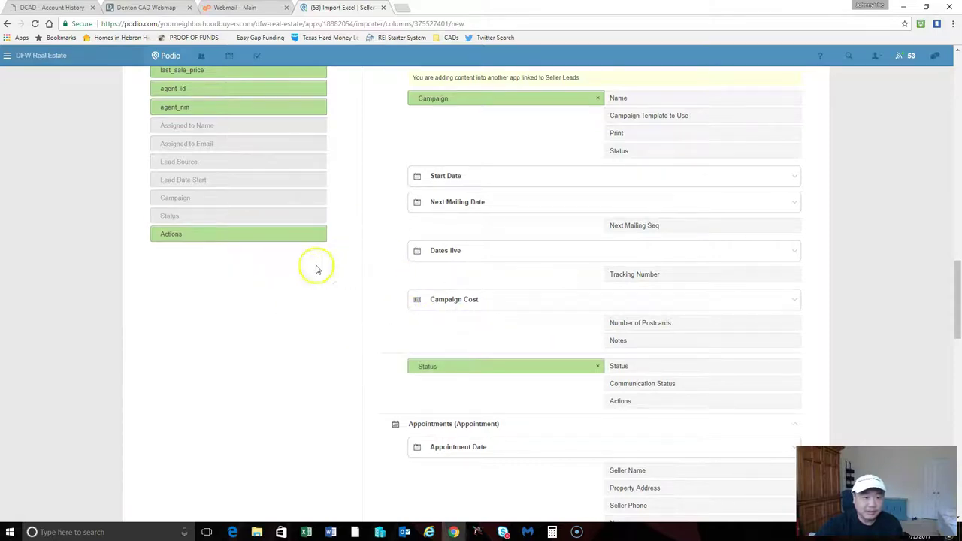
{"action": "left_click_drag", "start_coordinate": [314, 235], "coordinate": [538, 405]}
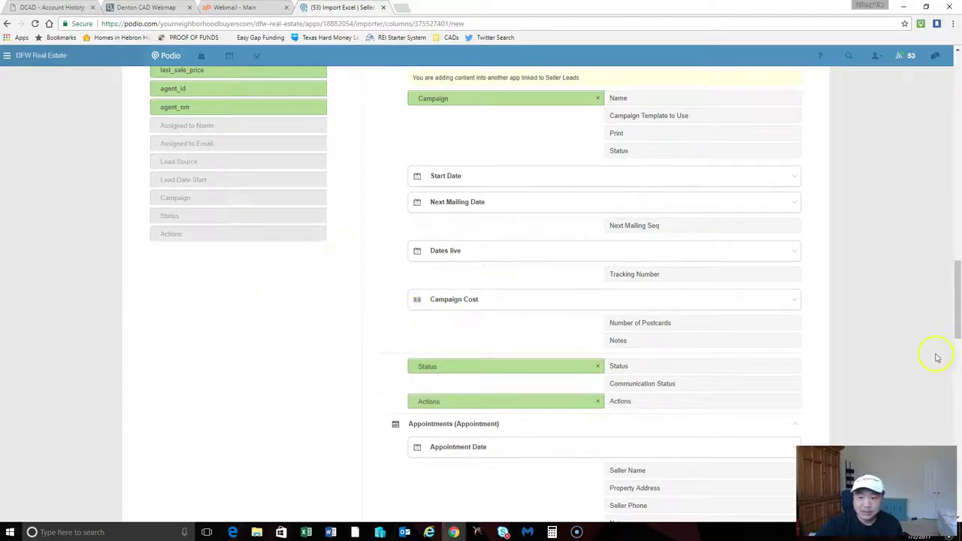
{"action": "left_click_drag", "start_coordinate": [957, 324], "coordinate": [928, 133]}
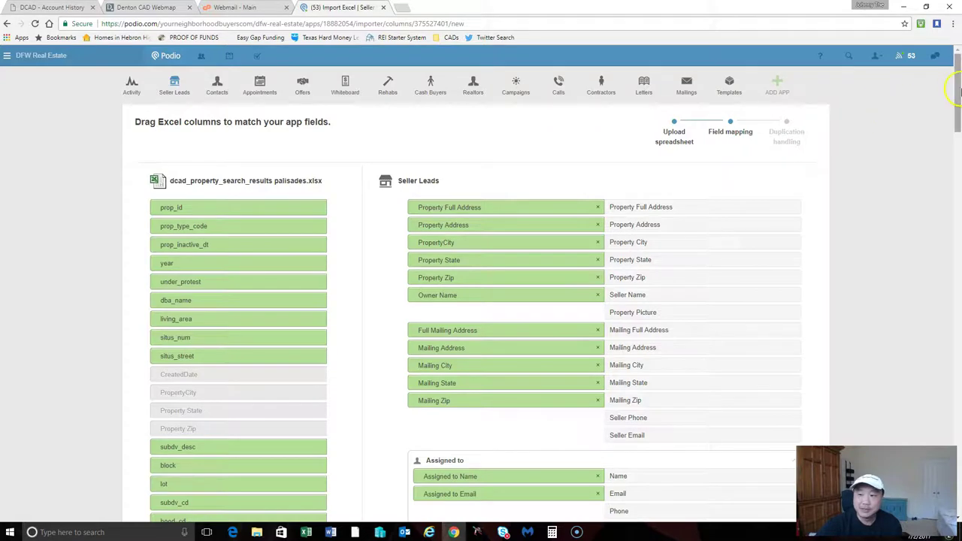
{"action": "left_click_drag", "start_coordinate": [956, 88], "coordinate": [956, 450]}
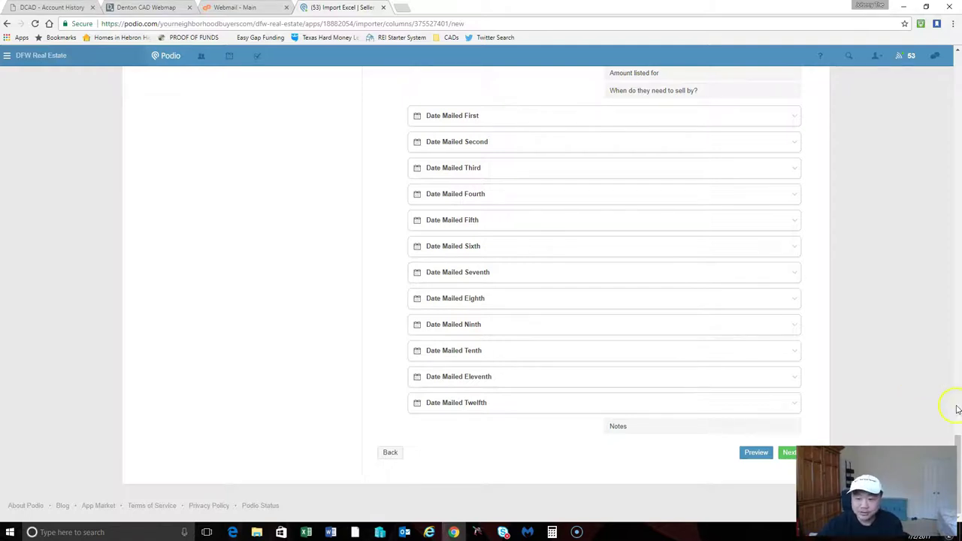
{"action": "left_click_drag", "start_coordinate": [957, 444], "coordinate": [958, 49]}
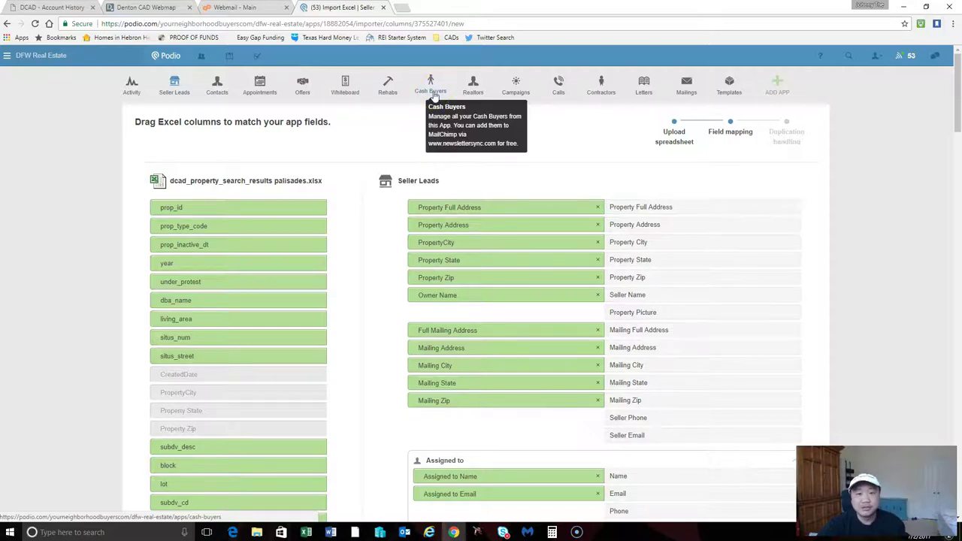
{"action": "left_click", "coordinate": [517, 83]}
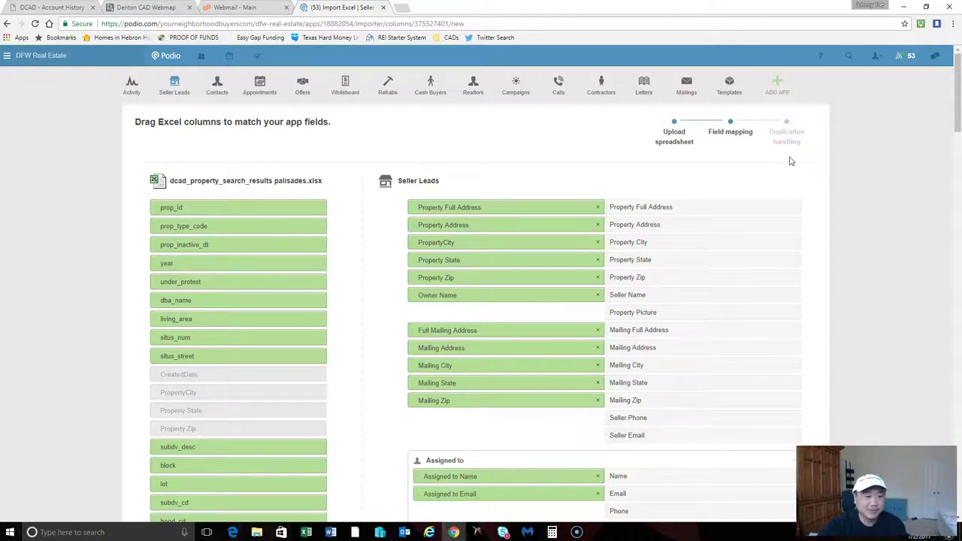
{"action": "left_click", "coordinate": [765, 165]}
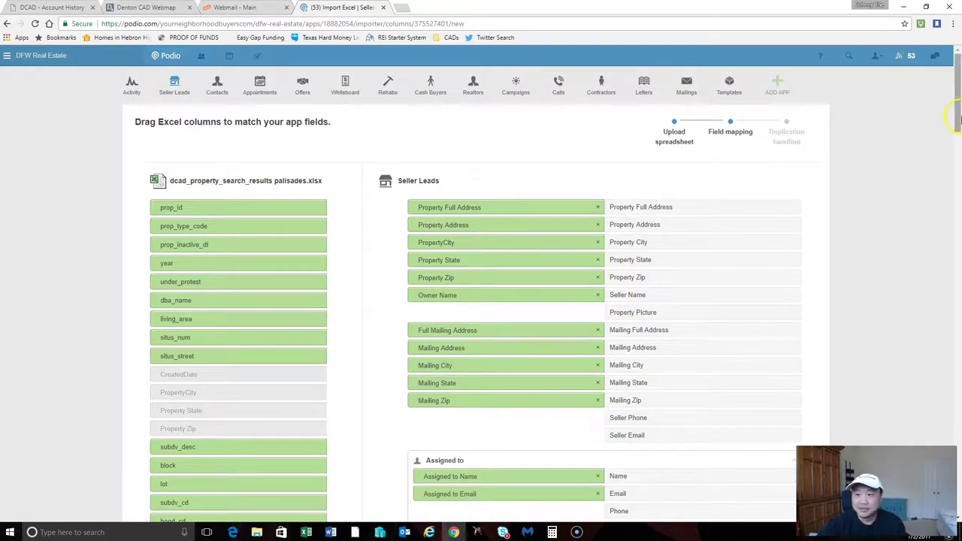
{"action": "mouse_move", "coordinate": [956, 94]}
{"action": "left_mouse_down"}
{"action": "mouse_move", "coordinate": [956, 440]}
{"action": "mouse_move", "coordinate": [957, 97]}
{"action": "left_mouse_up"}
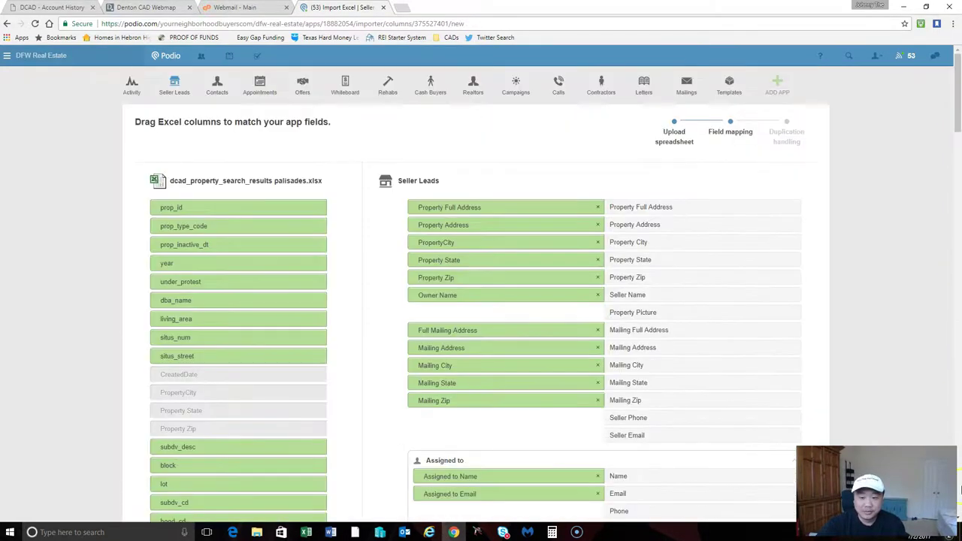
{"action": "left_click_drag", "start_coordinate": [957, 139], "coordinate": [957, 439]}
Step: Advance from the mapping page past the duplication-handling tips to preview the first lead
{"action": "left_click", "coordinate": [789, 453]}
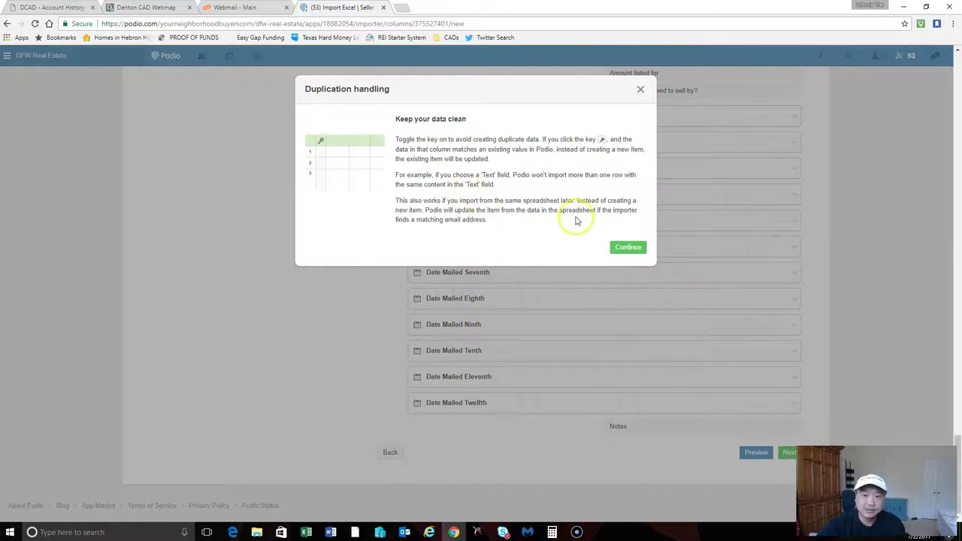
{"action": "left_click", "coordinate": [629, 248]}
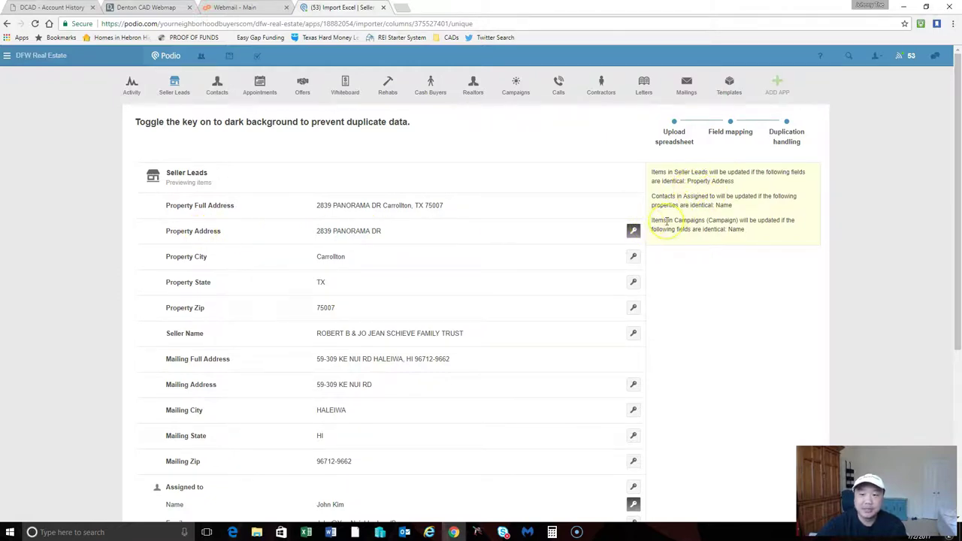
Step: Run the import and view the updated Seller Leads list, now at 513 leads
{"action": "left_click_drag", "start_coordinate": [957, 150], "coordinate": [957, 353]}
{"action": "left_click", "coordinate": [618, 462]}
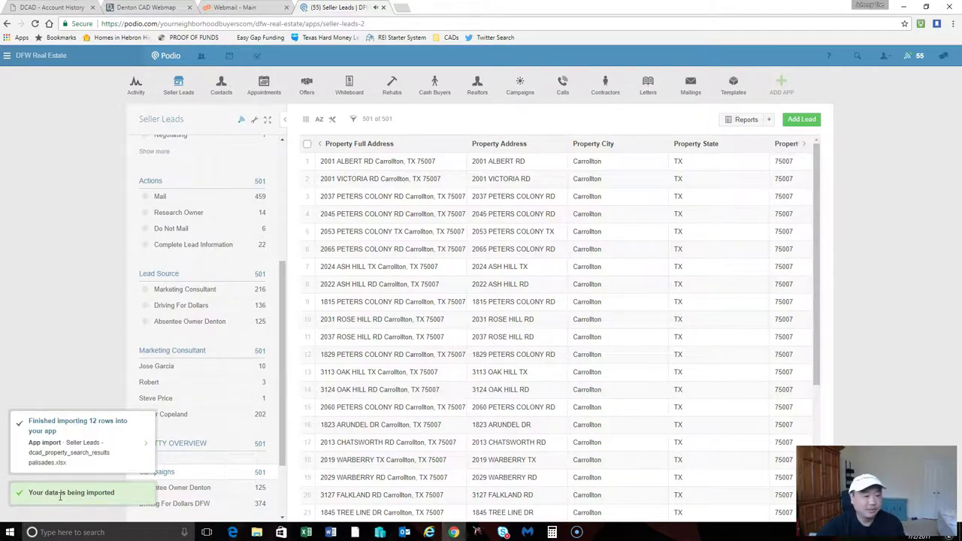
{"action": "left_click", "coordinate": [71, 434]}
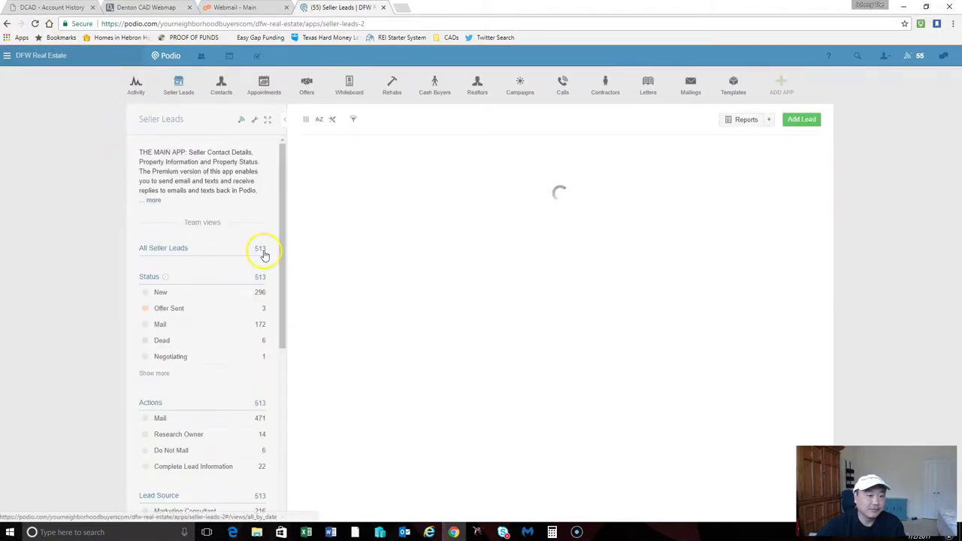
{"action": "scroll", "coordinate": [263, 254], "scroll_direction": "down", "scroll_amount": 3}
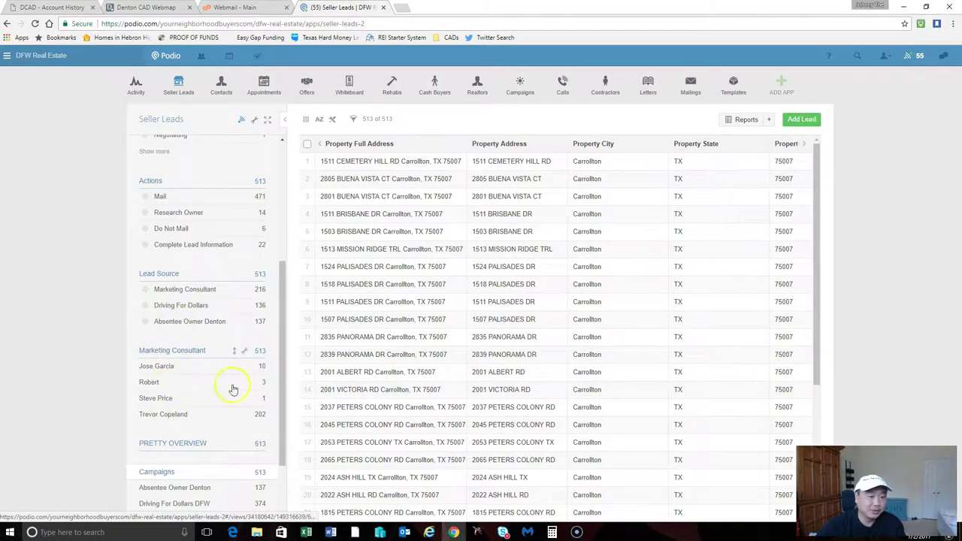
{"action": "scroll", "coordinate": [271, 398], "scroll_direction": "down", "scroll_amount": 2}
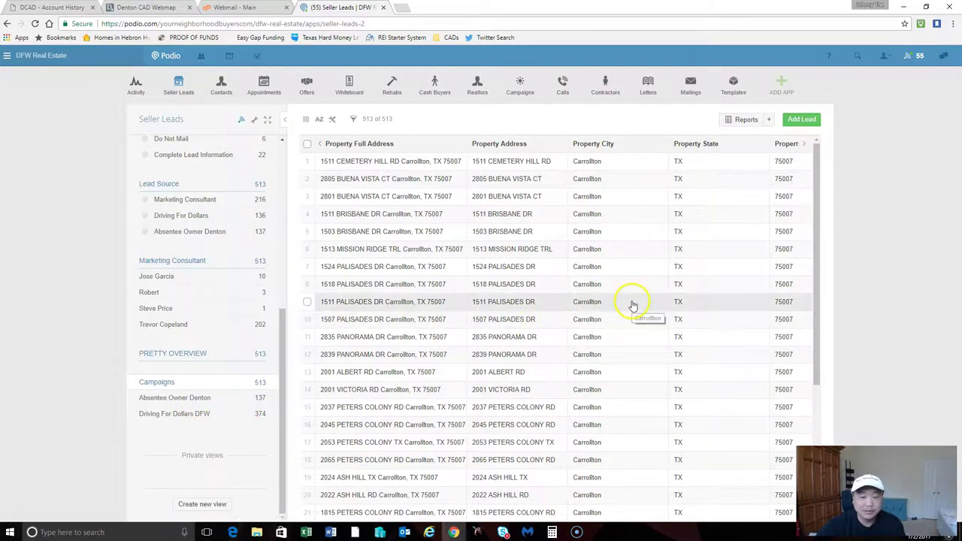
Step: Open the row 1 Carrollton lead and scroll through its property fields and street map
{"action": "left_click", "coordinate": [629, 162]}
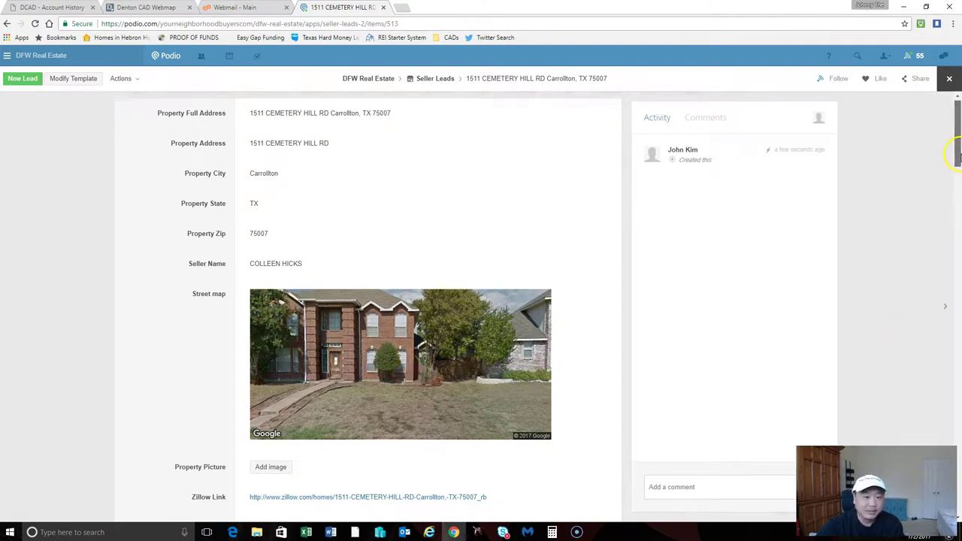
{"action": "left_click_drag", "start_coordinate": [955, 150], "coordinate": [955, 184]}
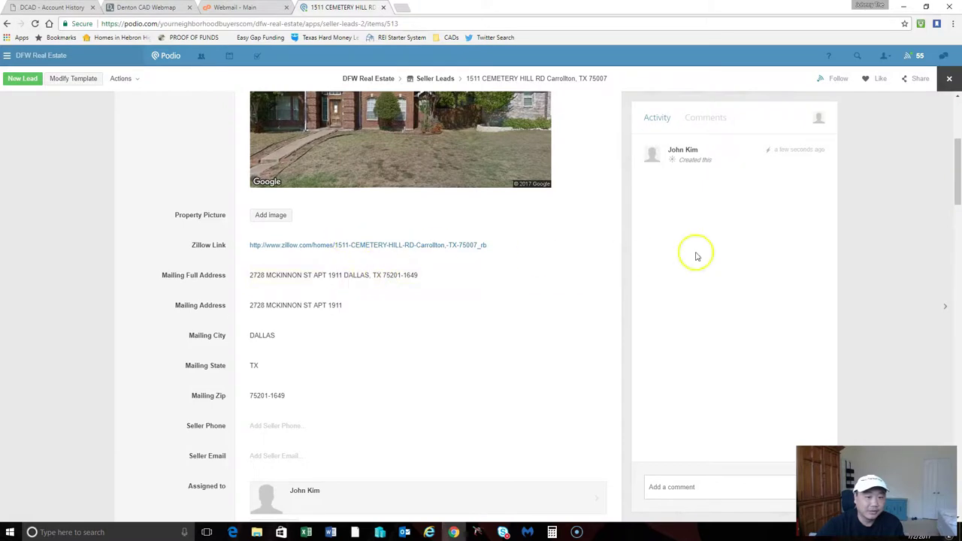
{"action": "left_click_drag", "start_coordinate": [956, 194], "coordinate": [951, 128]}
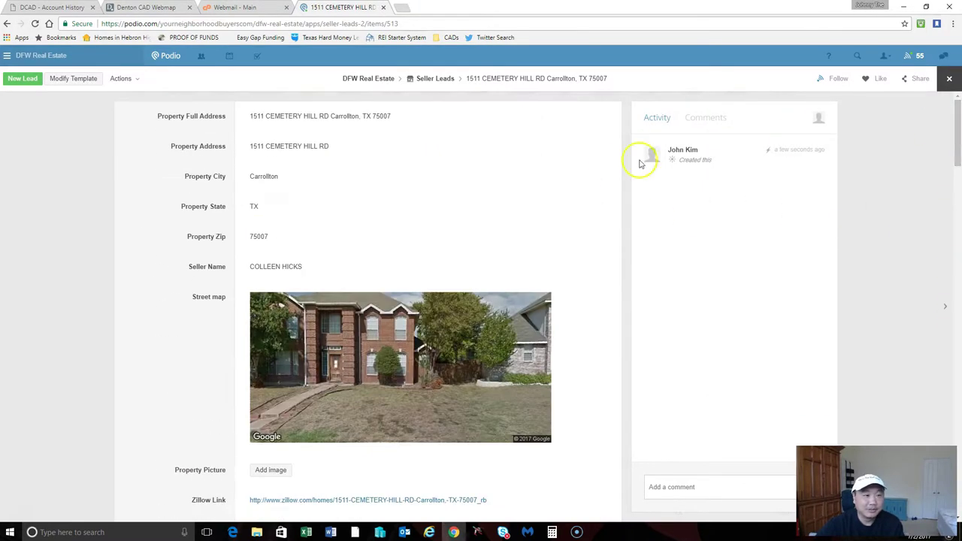